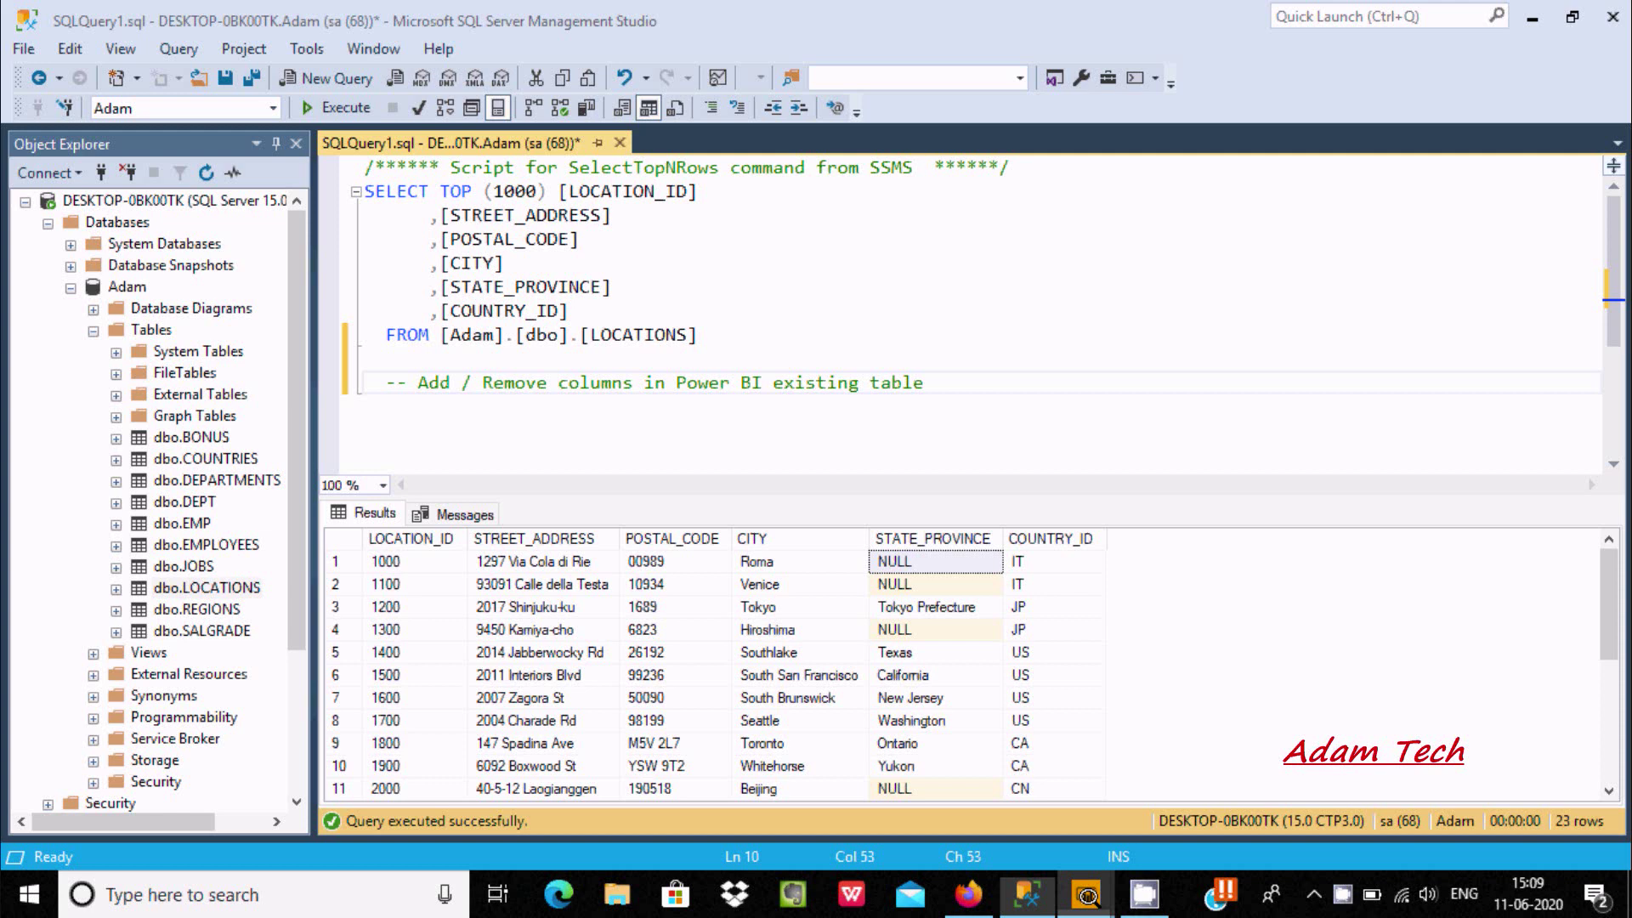
Switch from SQL Server Management Studio to the Power BI Desktop window
mouse_move(1086, 895)
left_click(1062, 778)
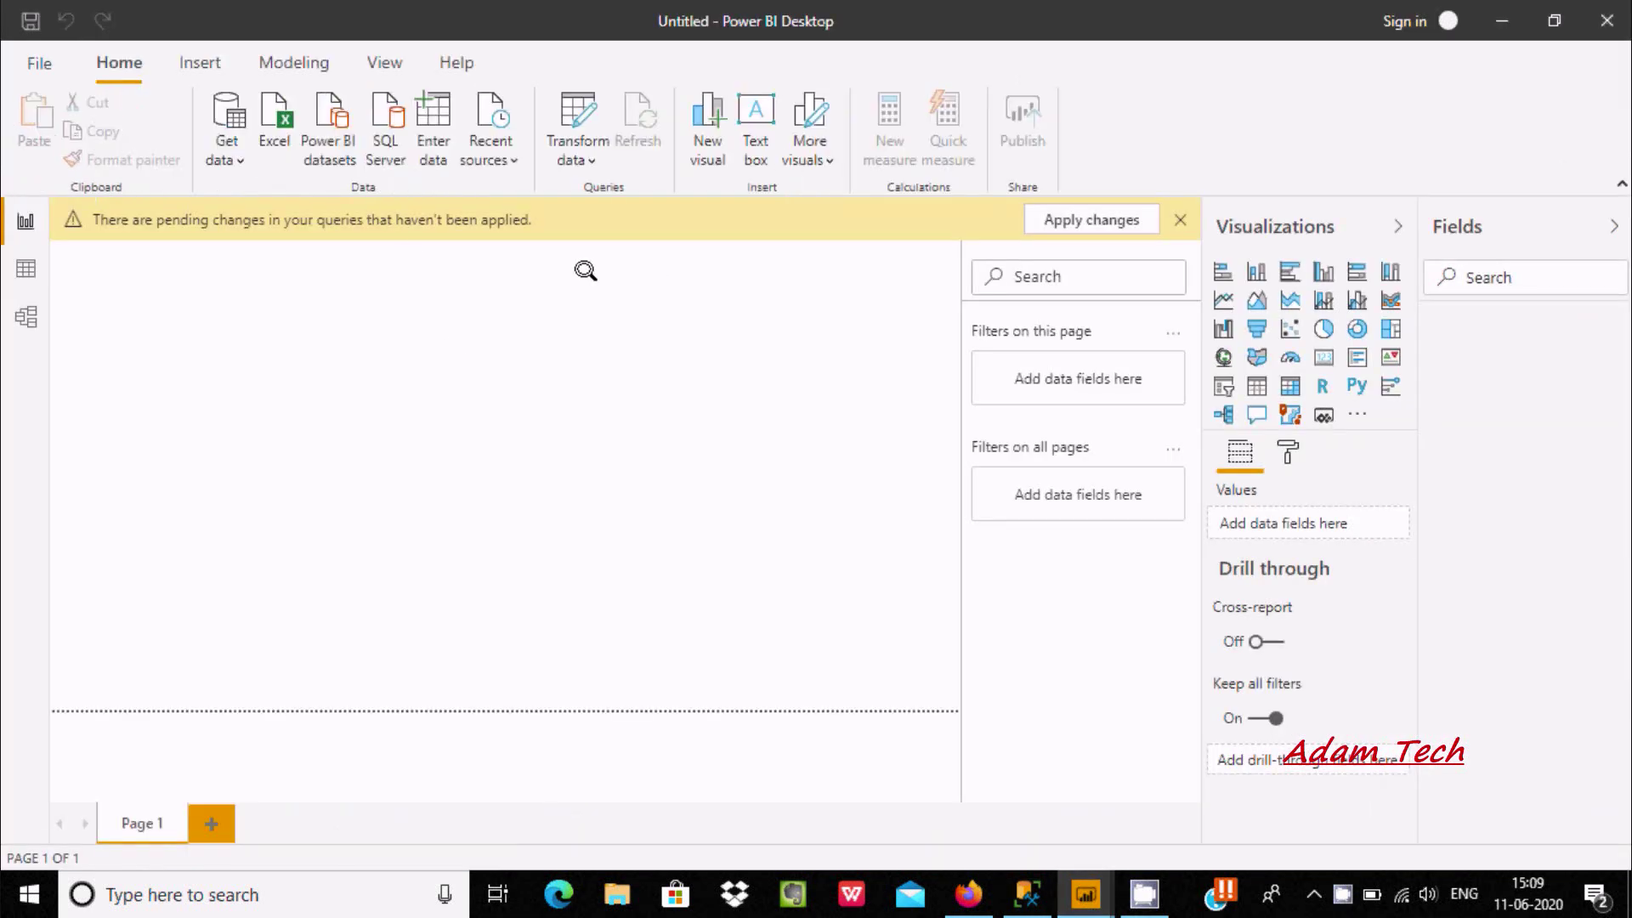
Open the Power Query Editor with Transform data to preview the COUNTRIES query
left_click(567, 117)
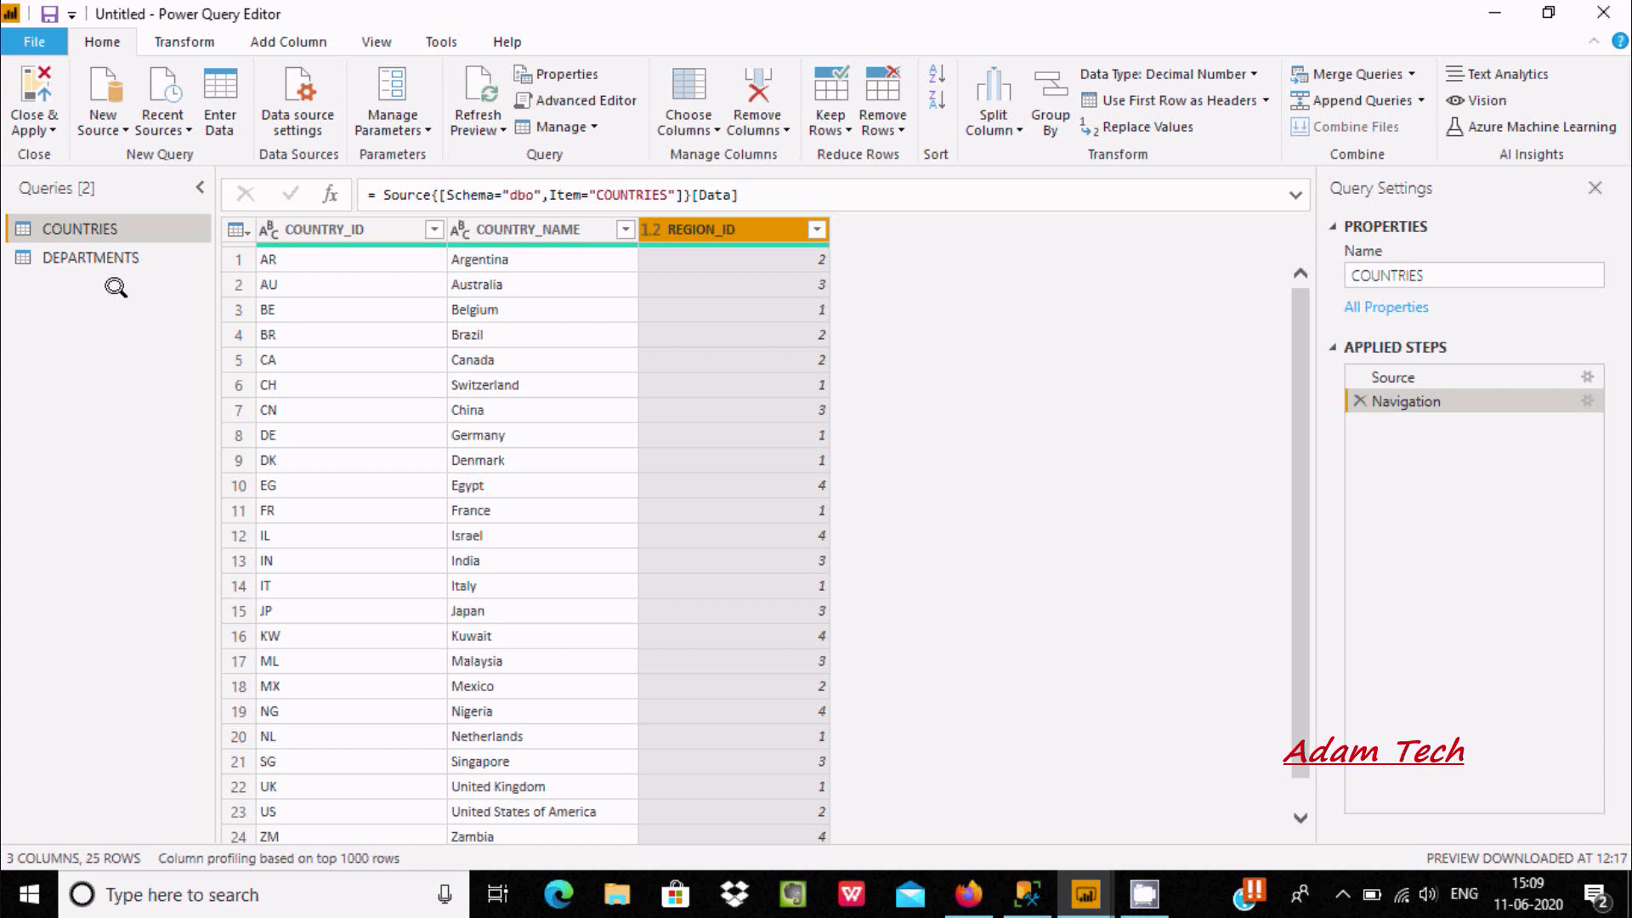
Glance at DEPARTMENTS, then duplicate the COUNTRY_ID column in COUNTRIES
left_click(100, 257)
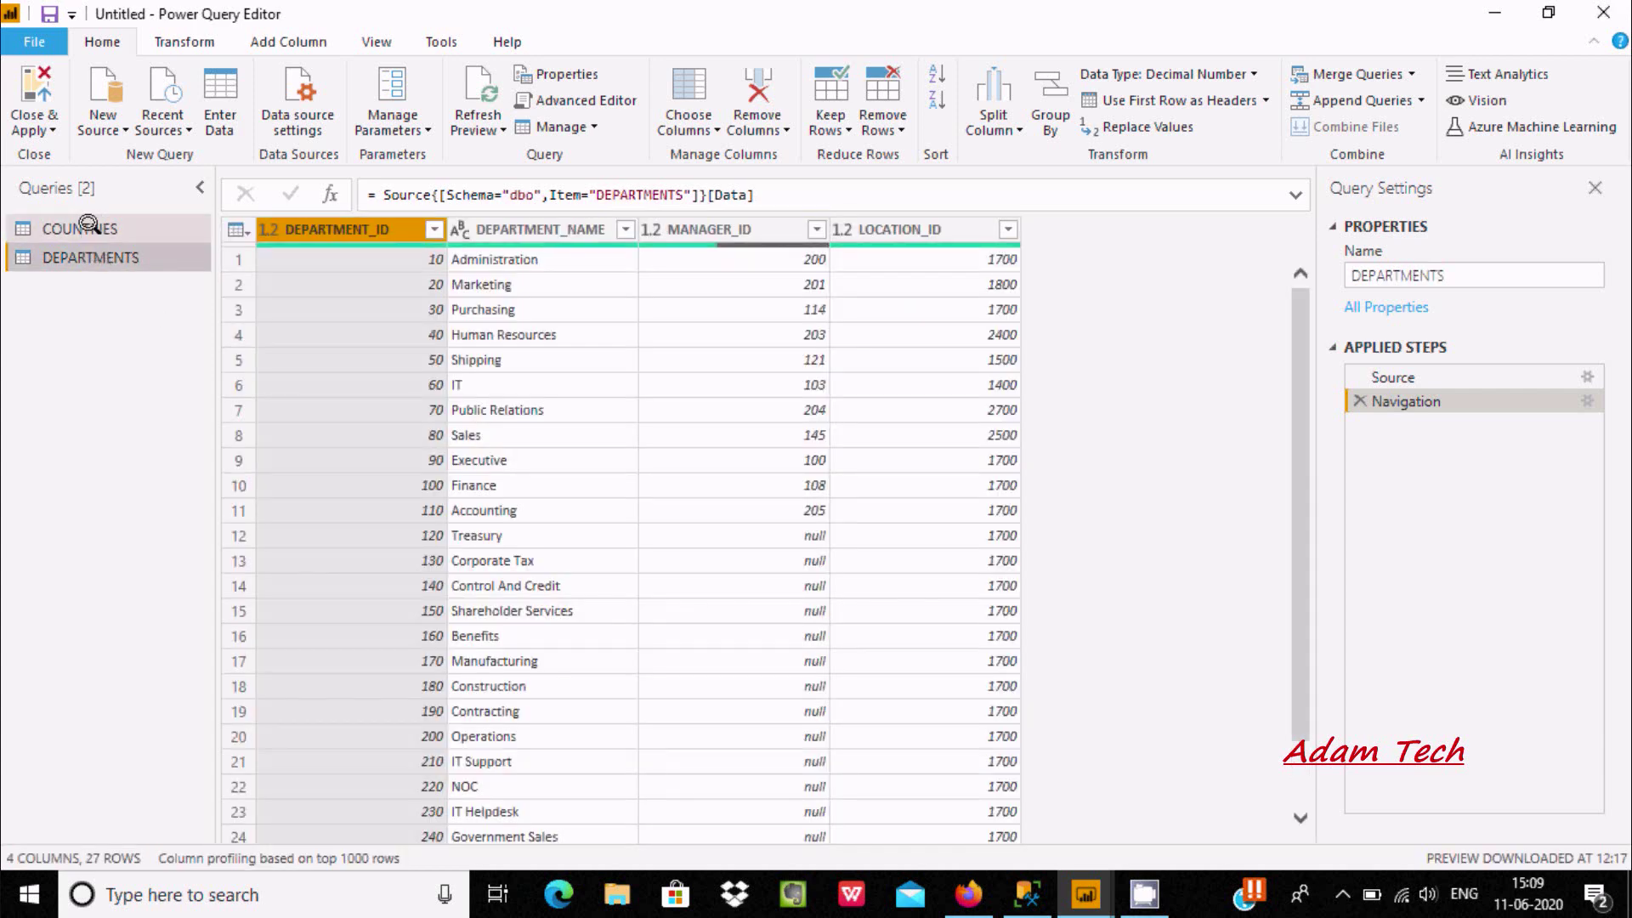
left_click(89, 226)
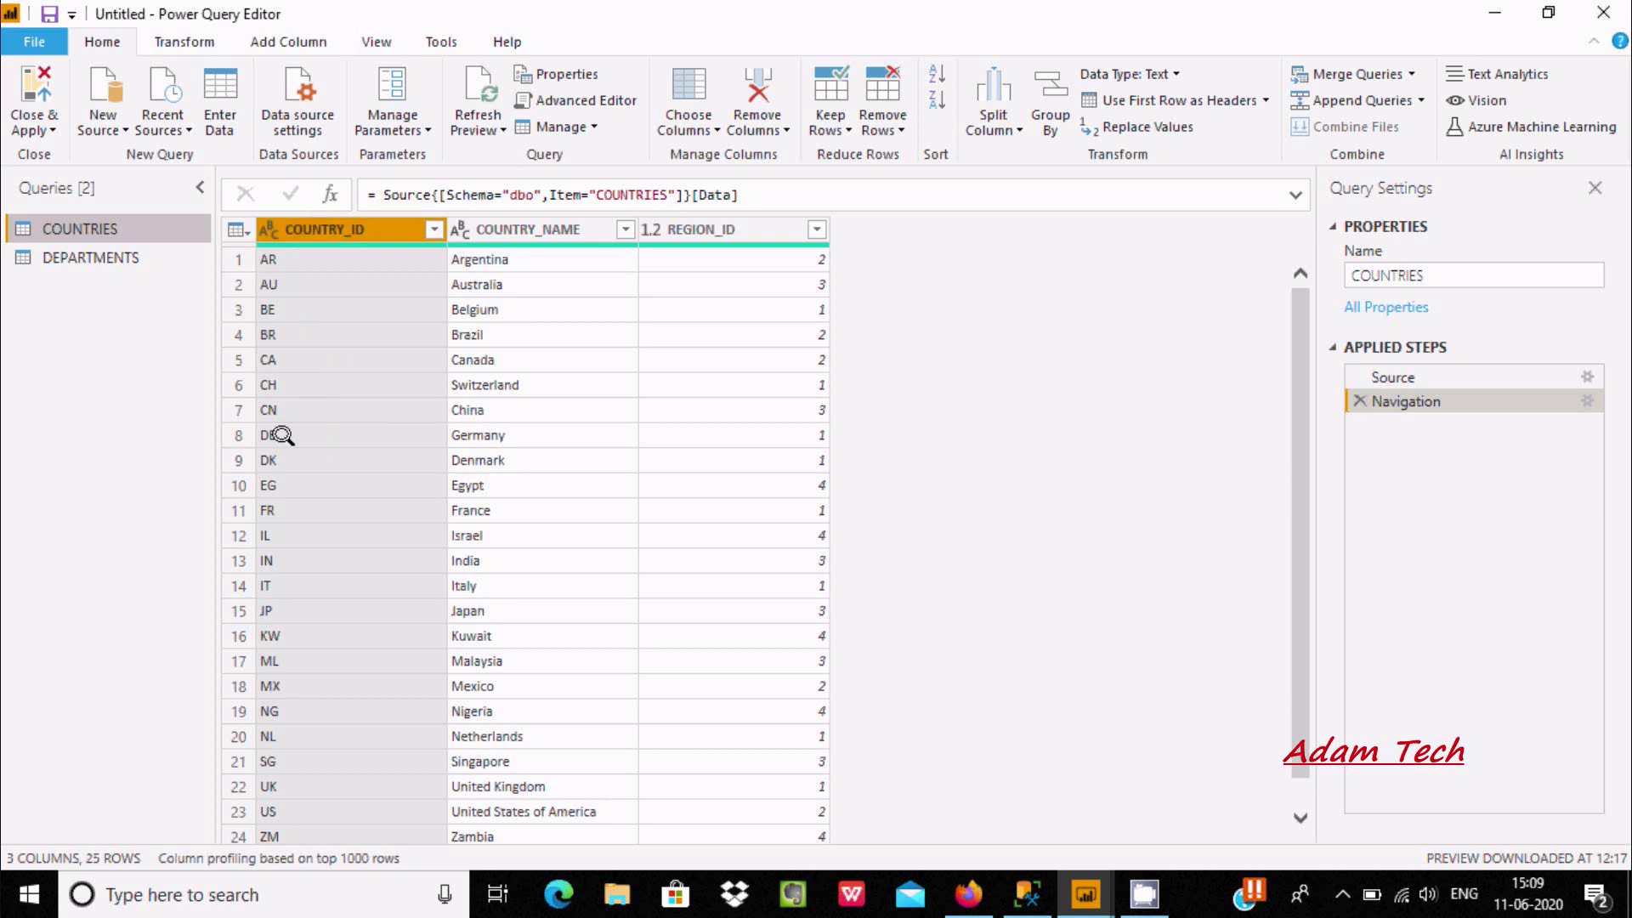
right_click(332, 228)
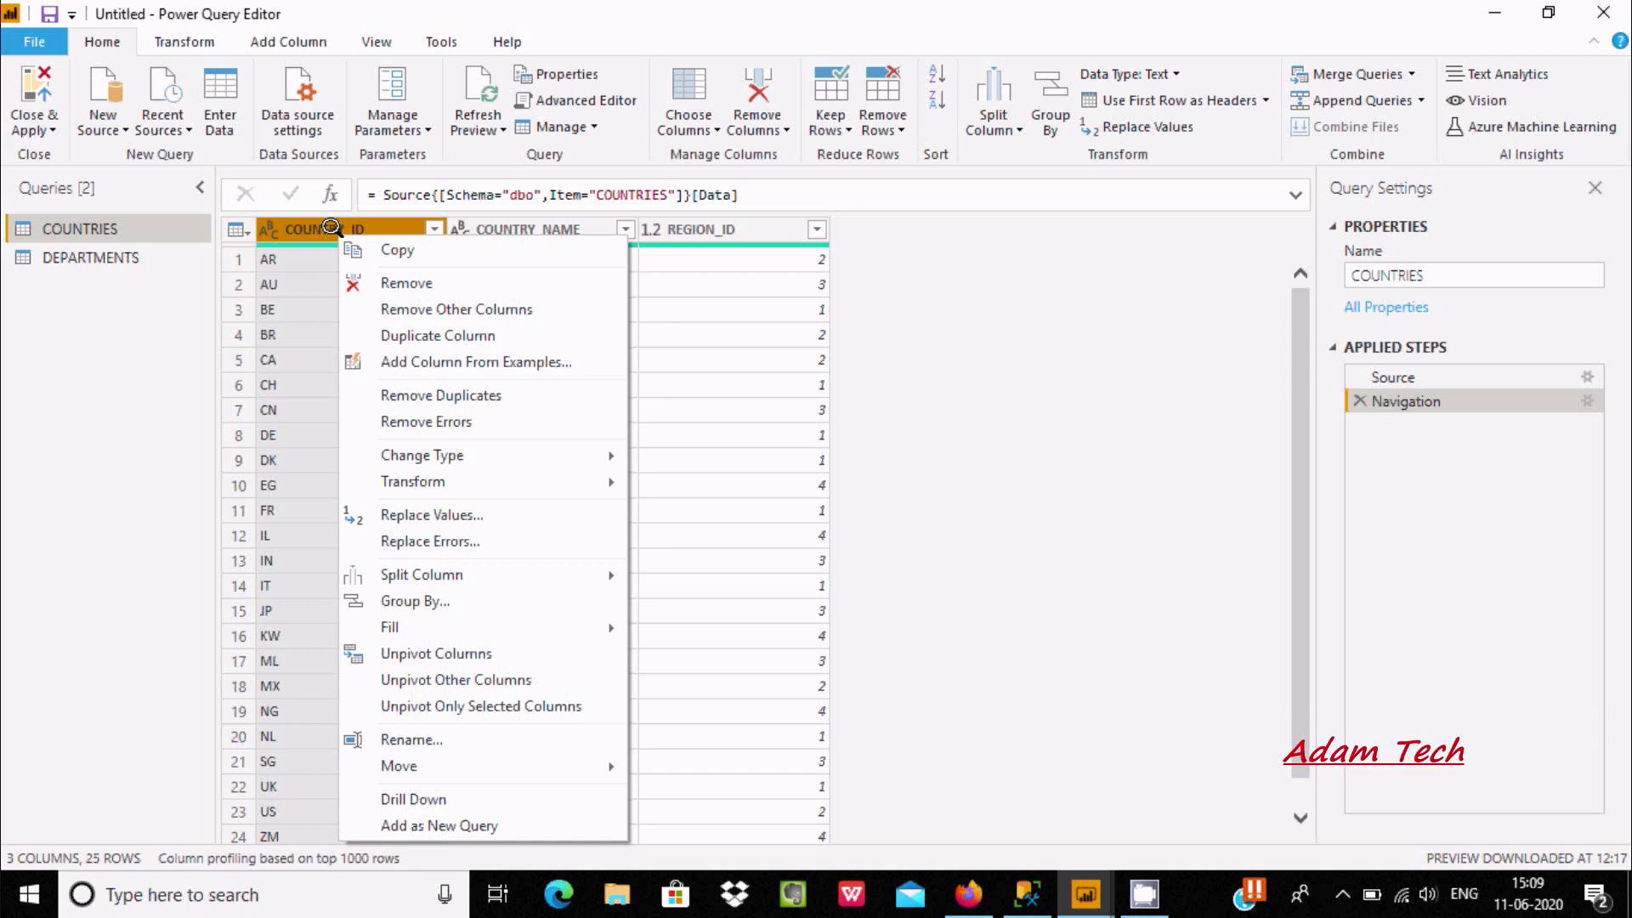
left_click(418, 331)
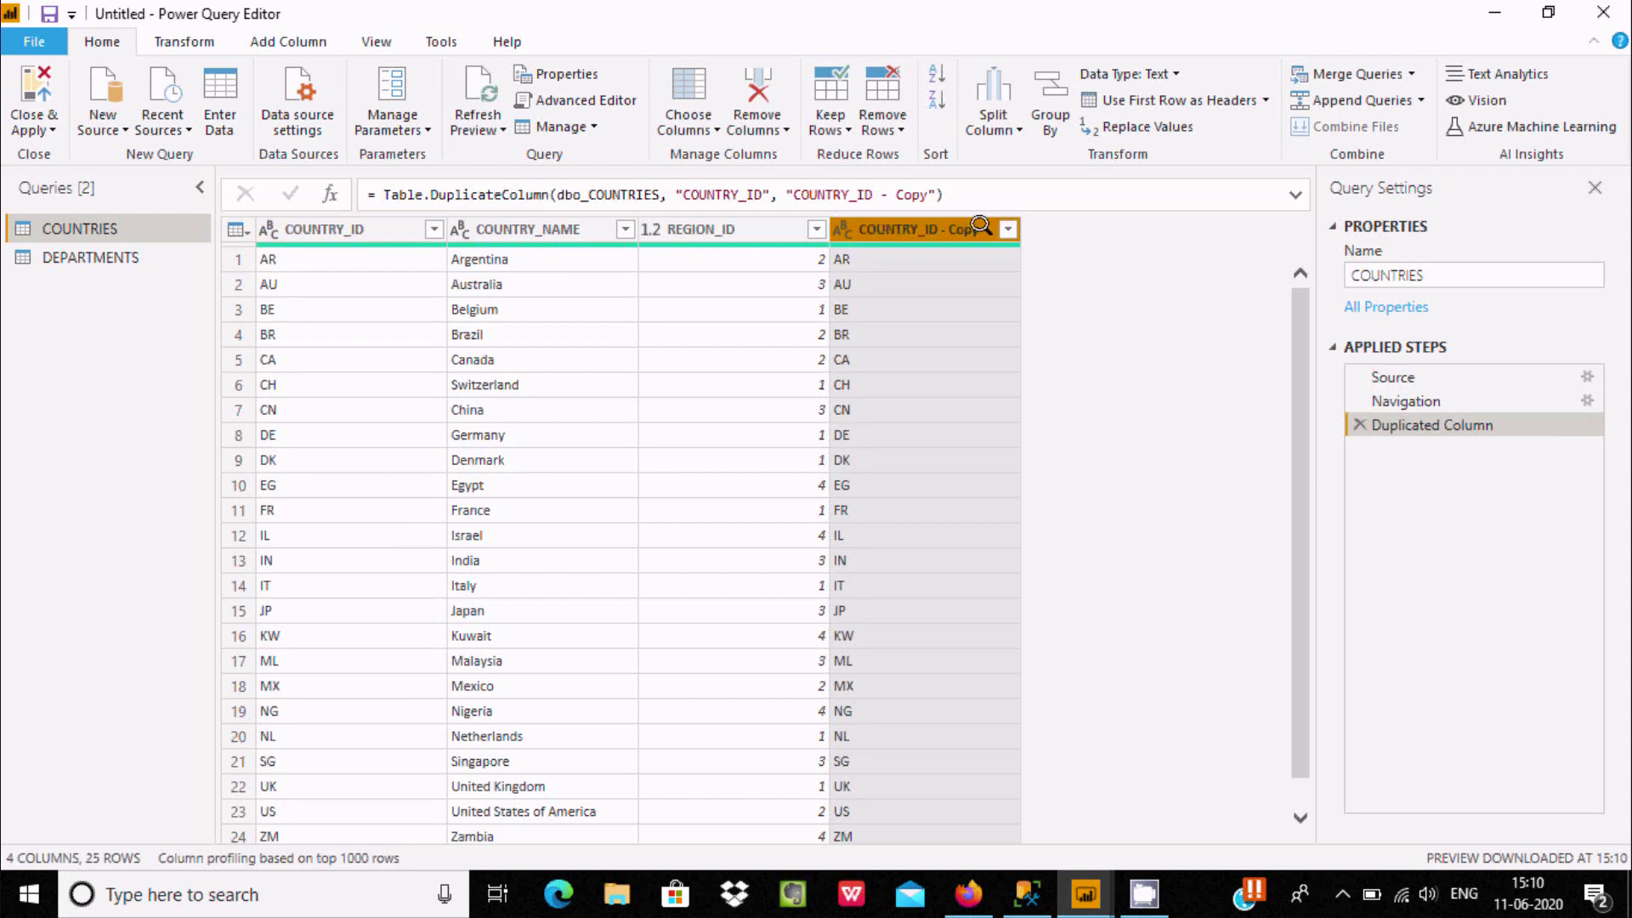
Rename the duplicated COUNTRY_ID column to country_id2
left_click(1007, 228)
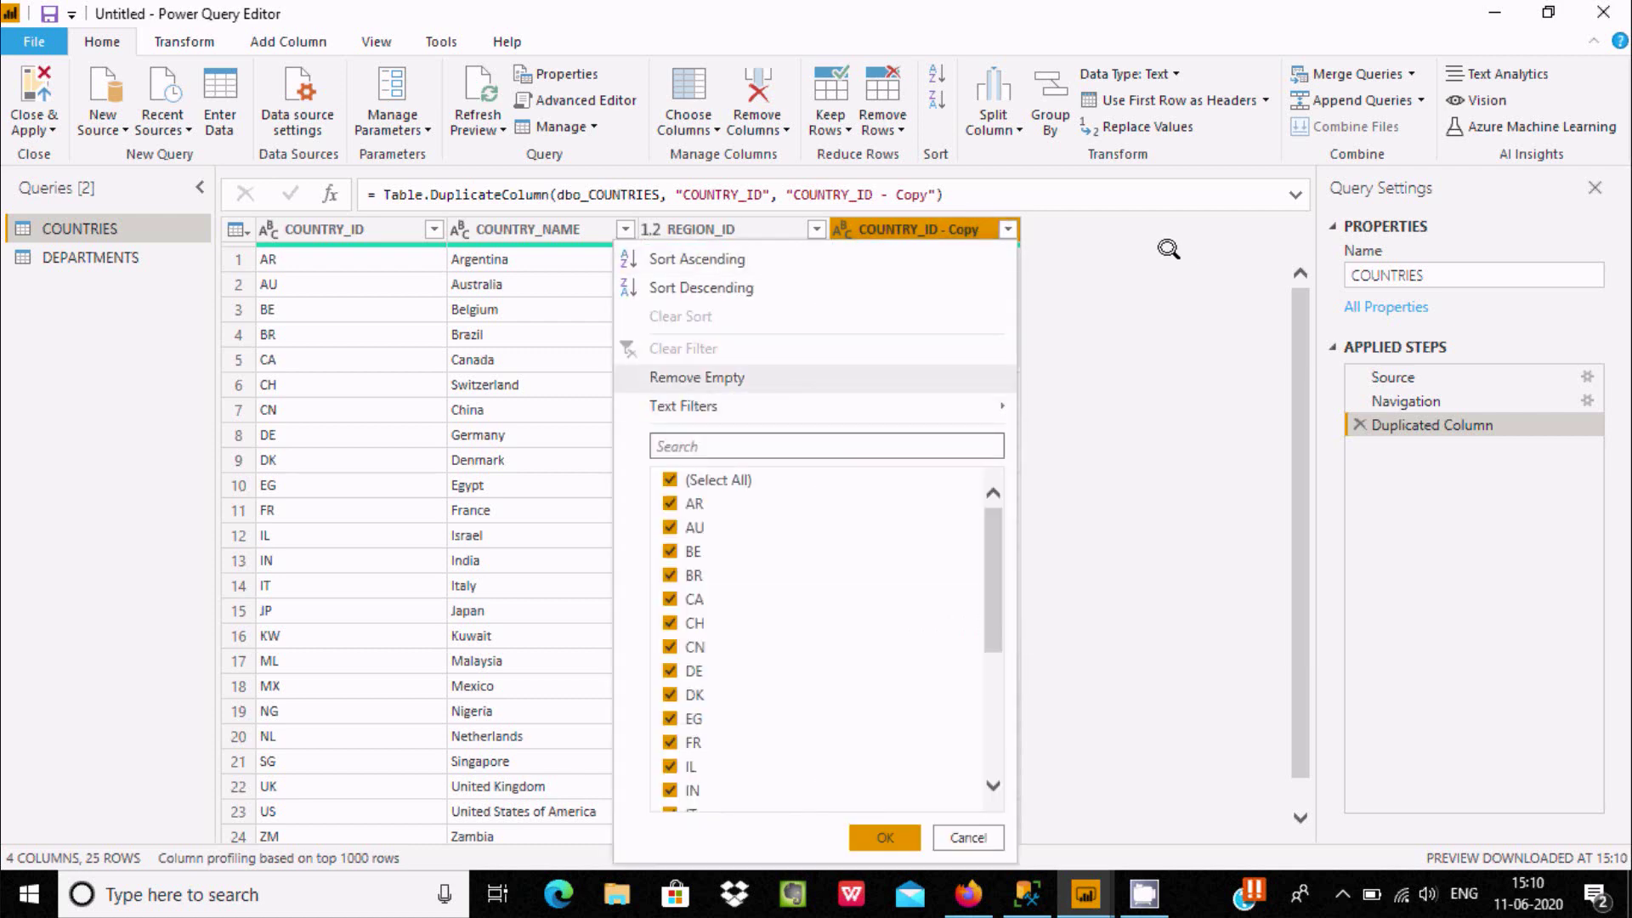
left_click(1038, 247)
right_click(930, 227)
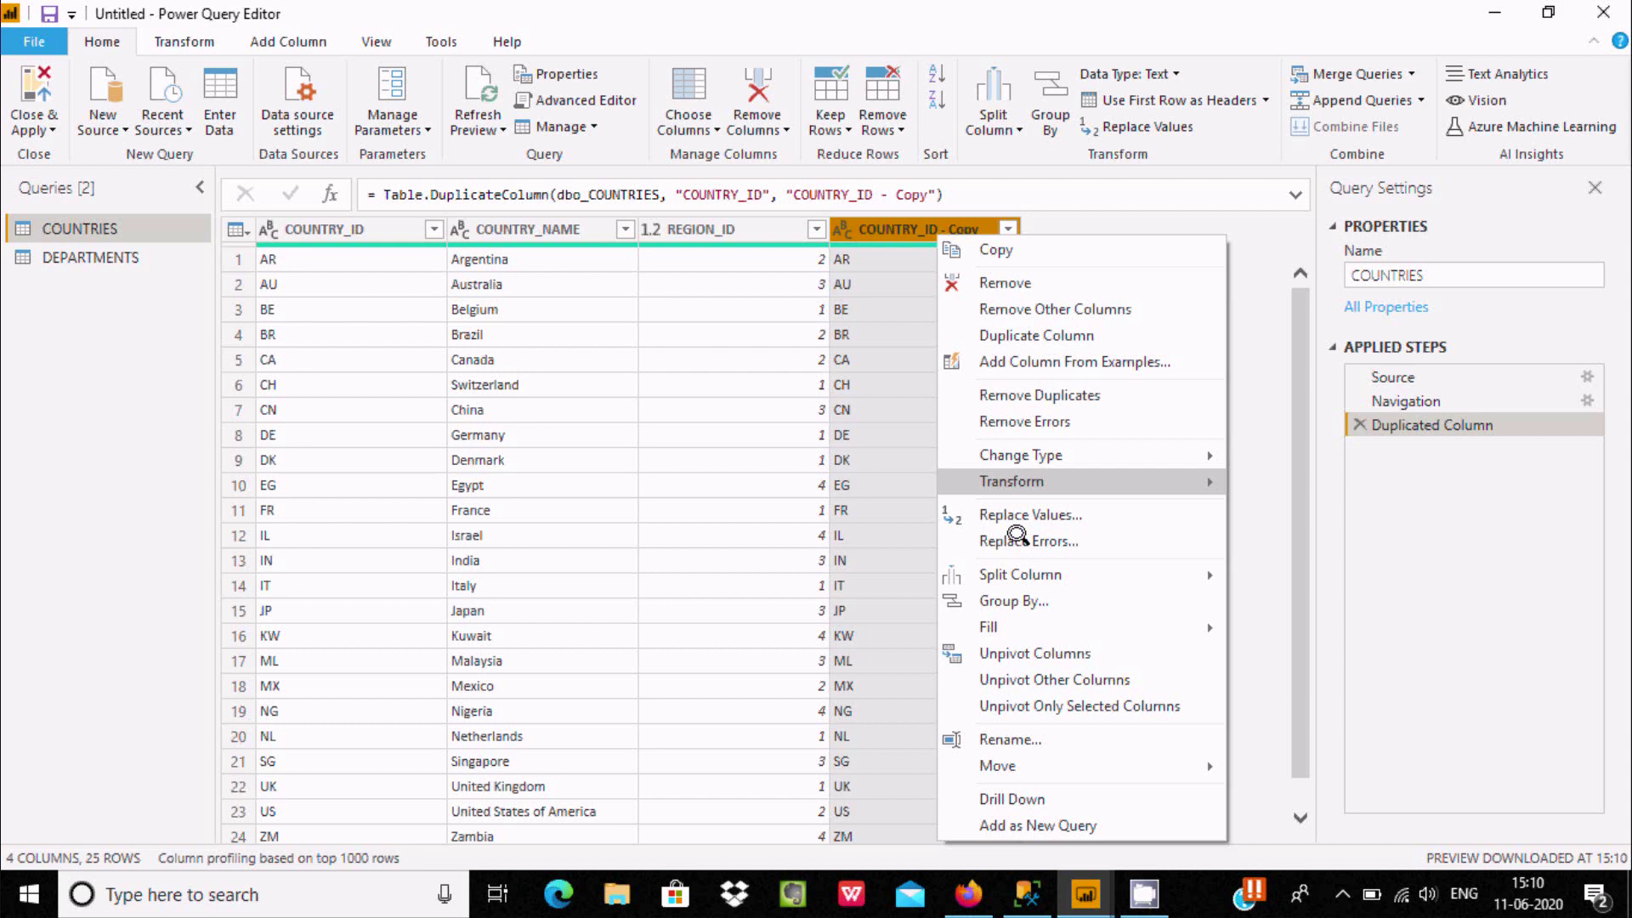
left_click(1024, 736)
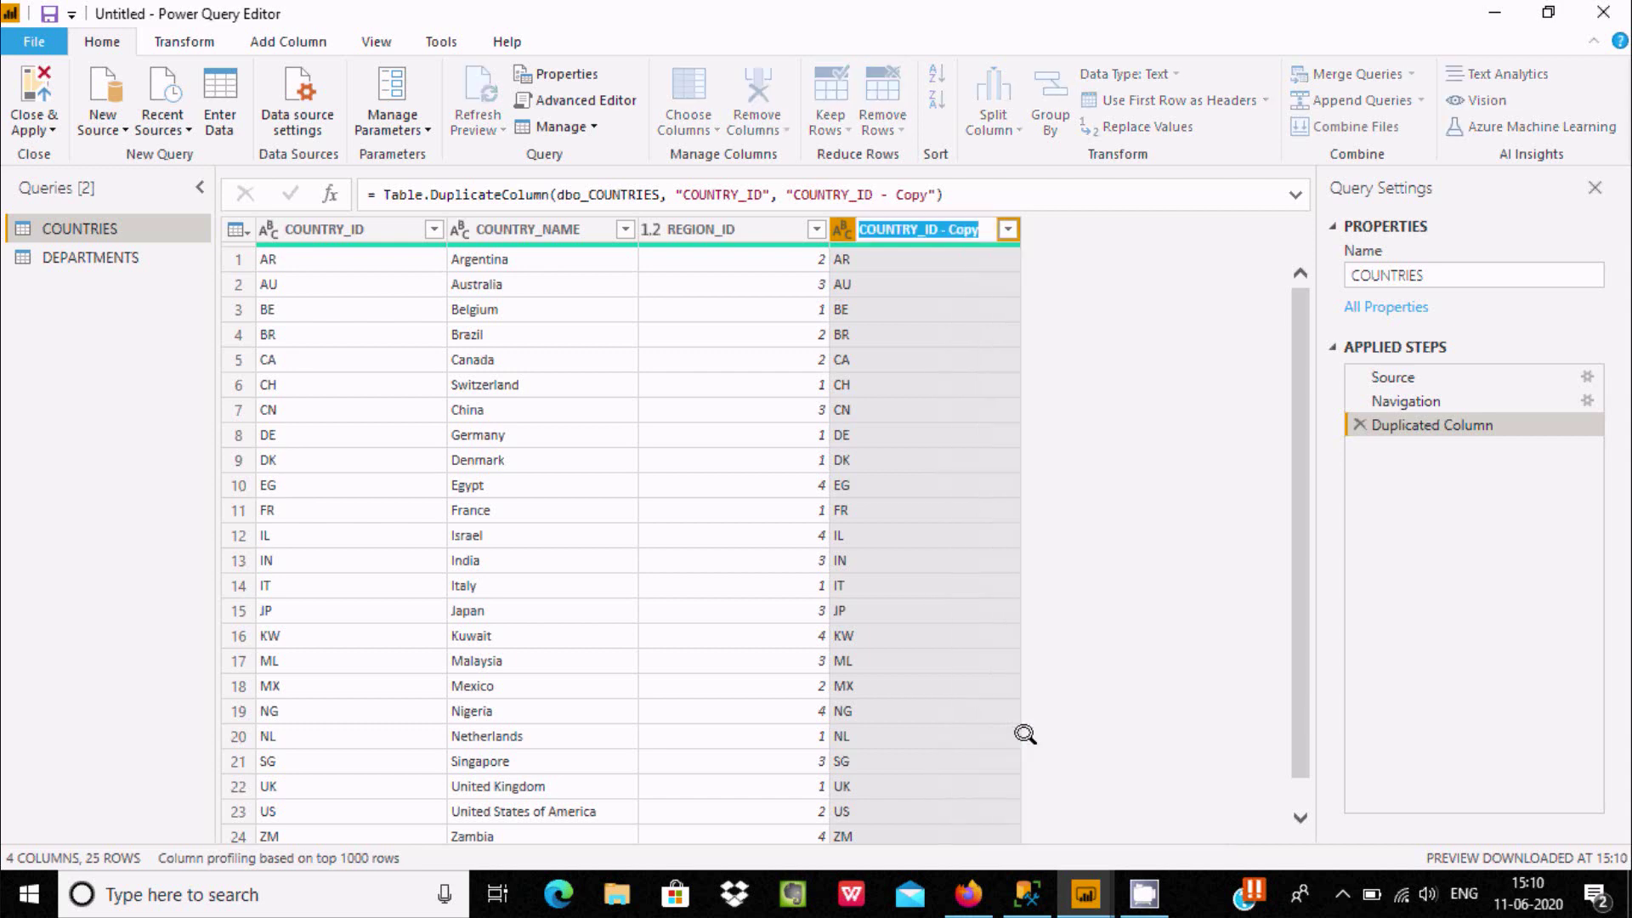
key("BackSpace")
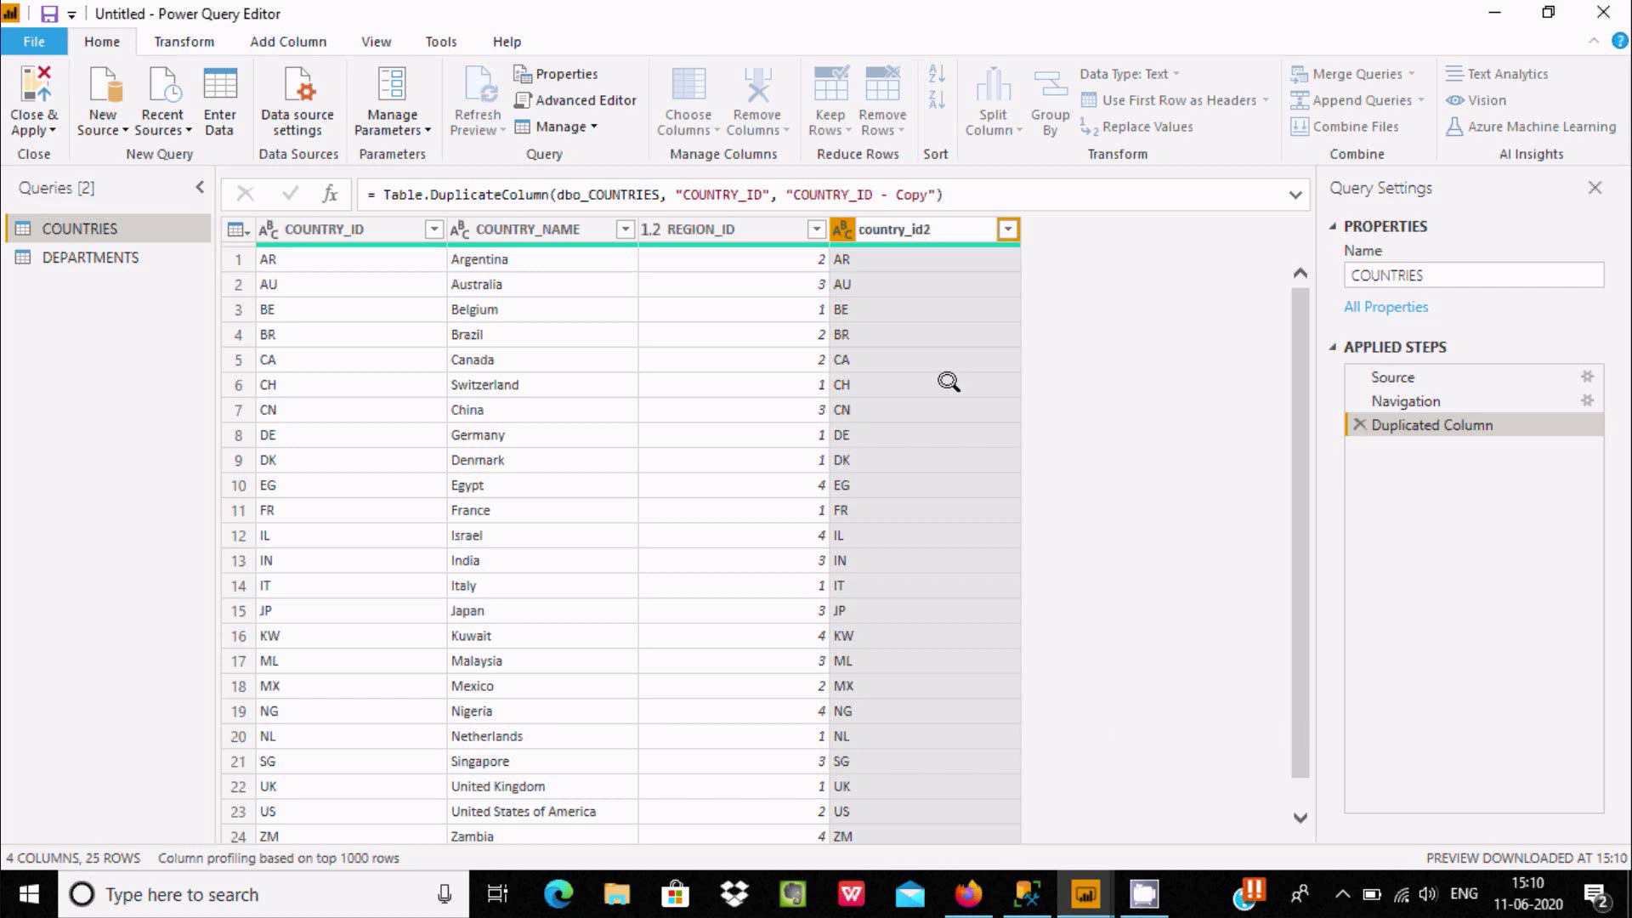
key("Return")
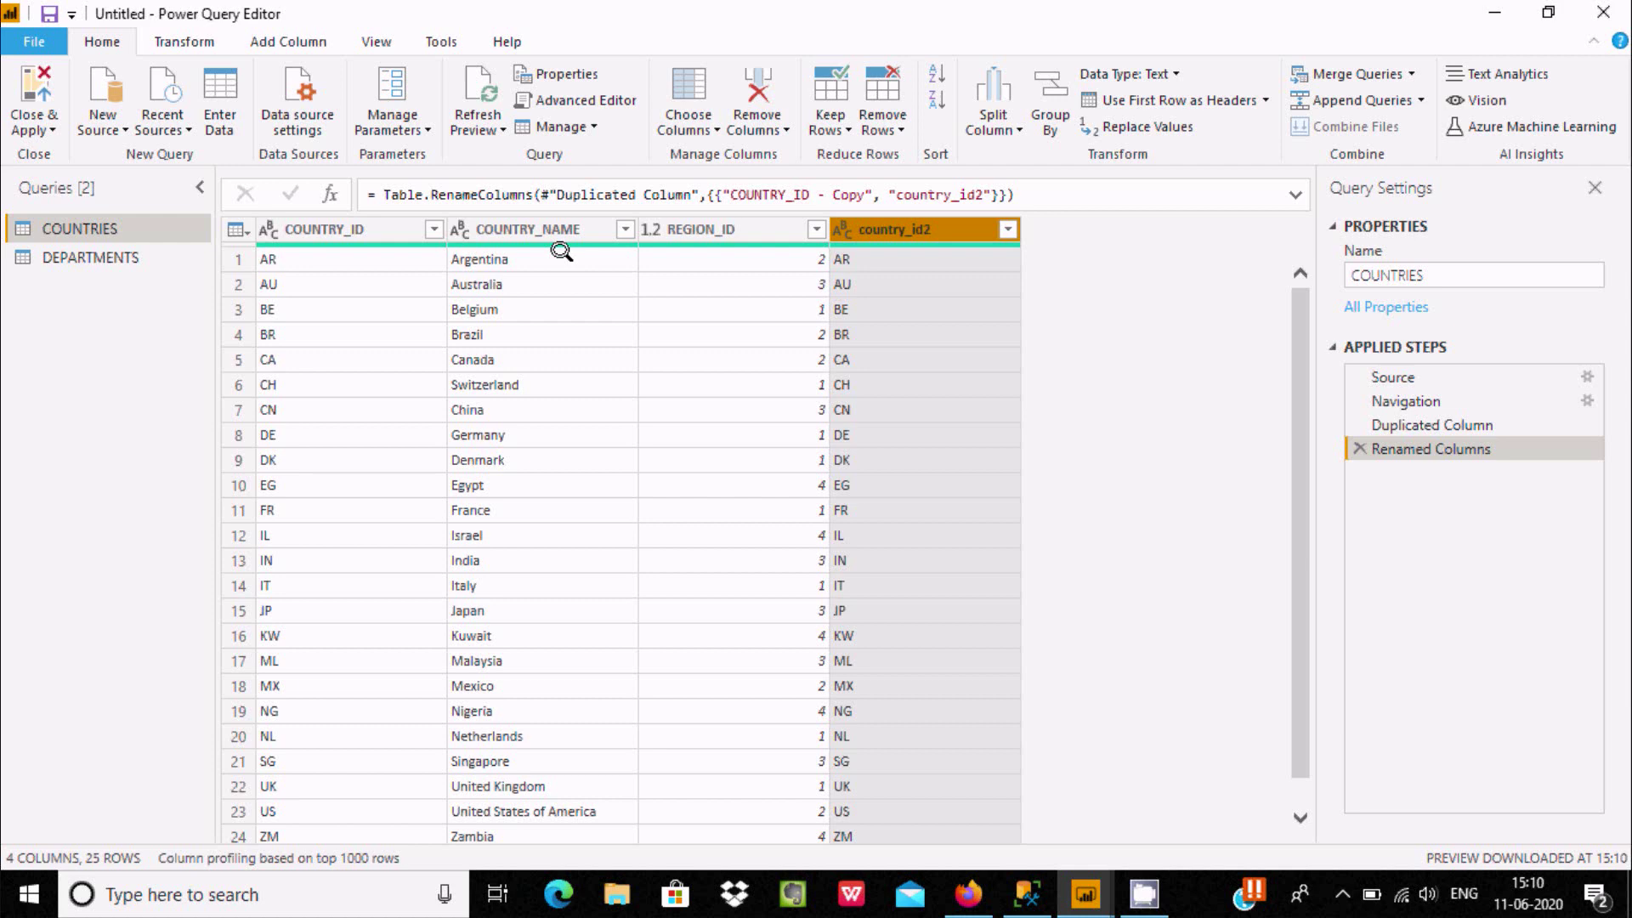
Insert an Add Column From Examples step on COUNTRY_NAME after the Navigation step
left_click(1407, 391)
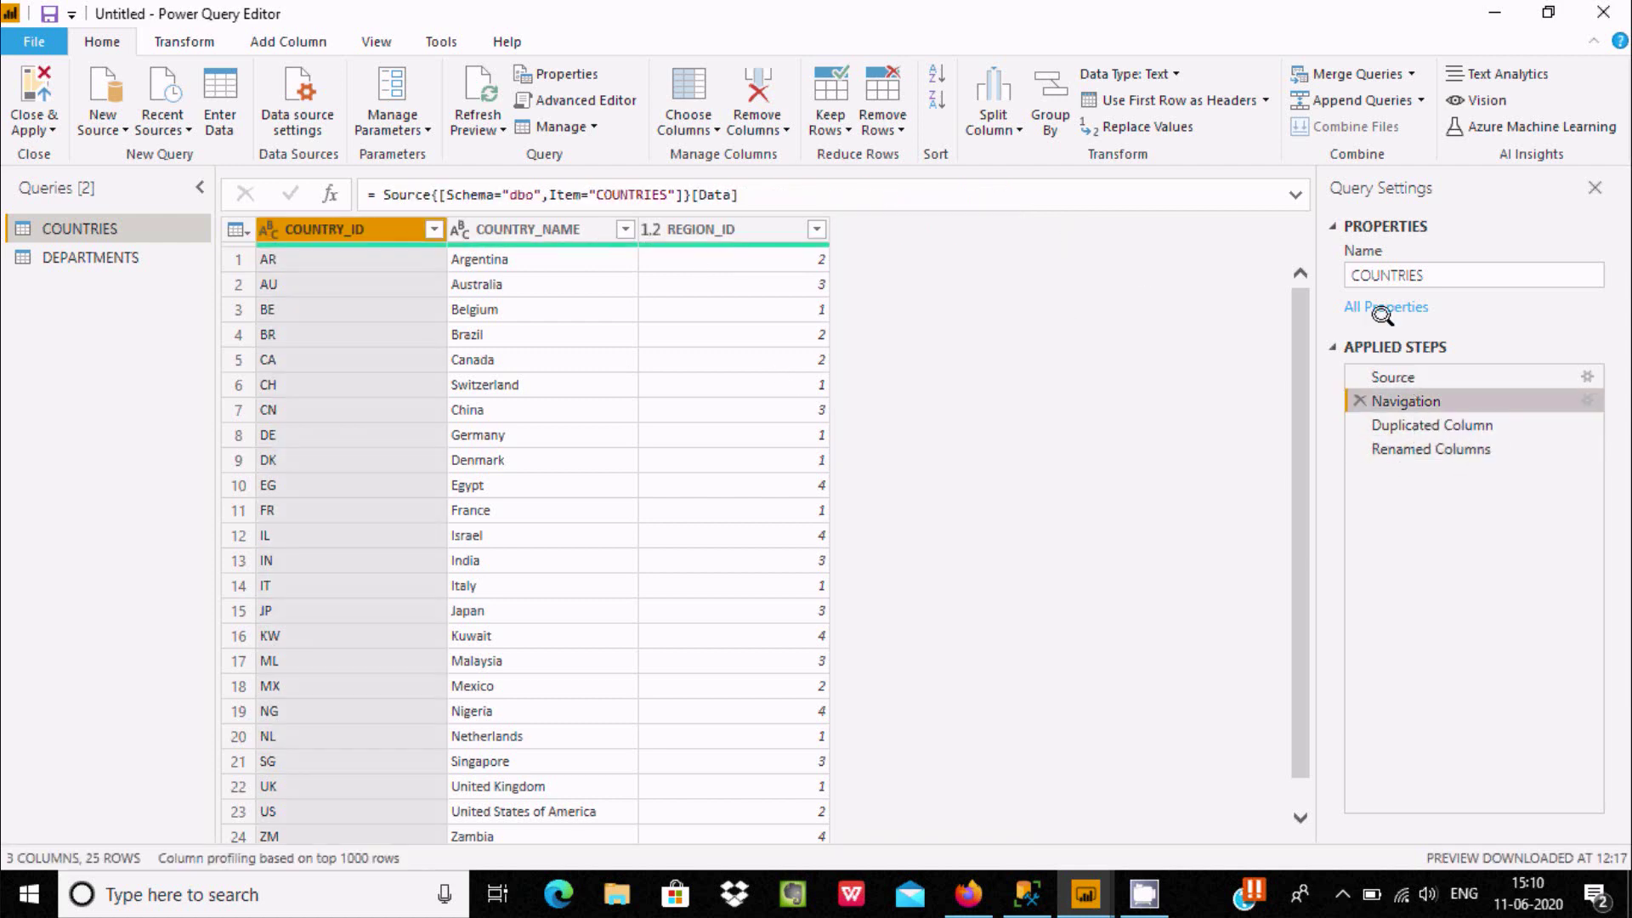
right_click(523, 223)
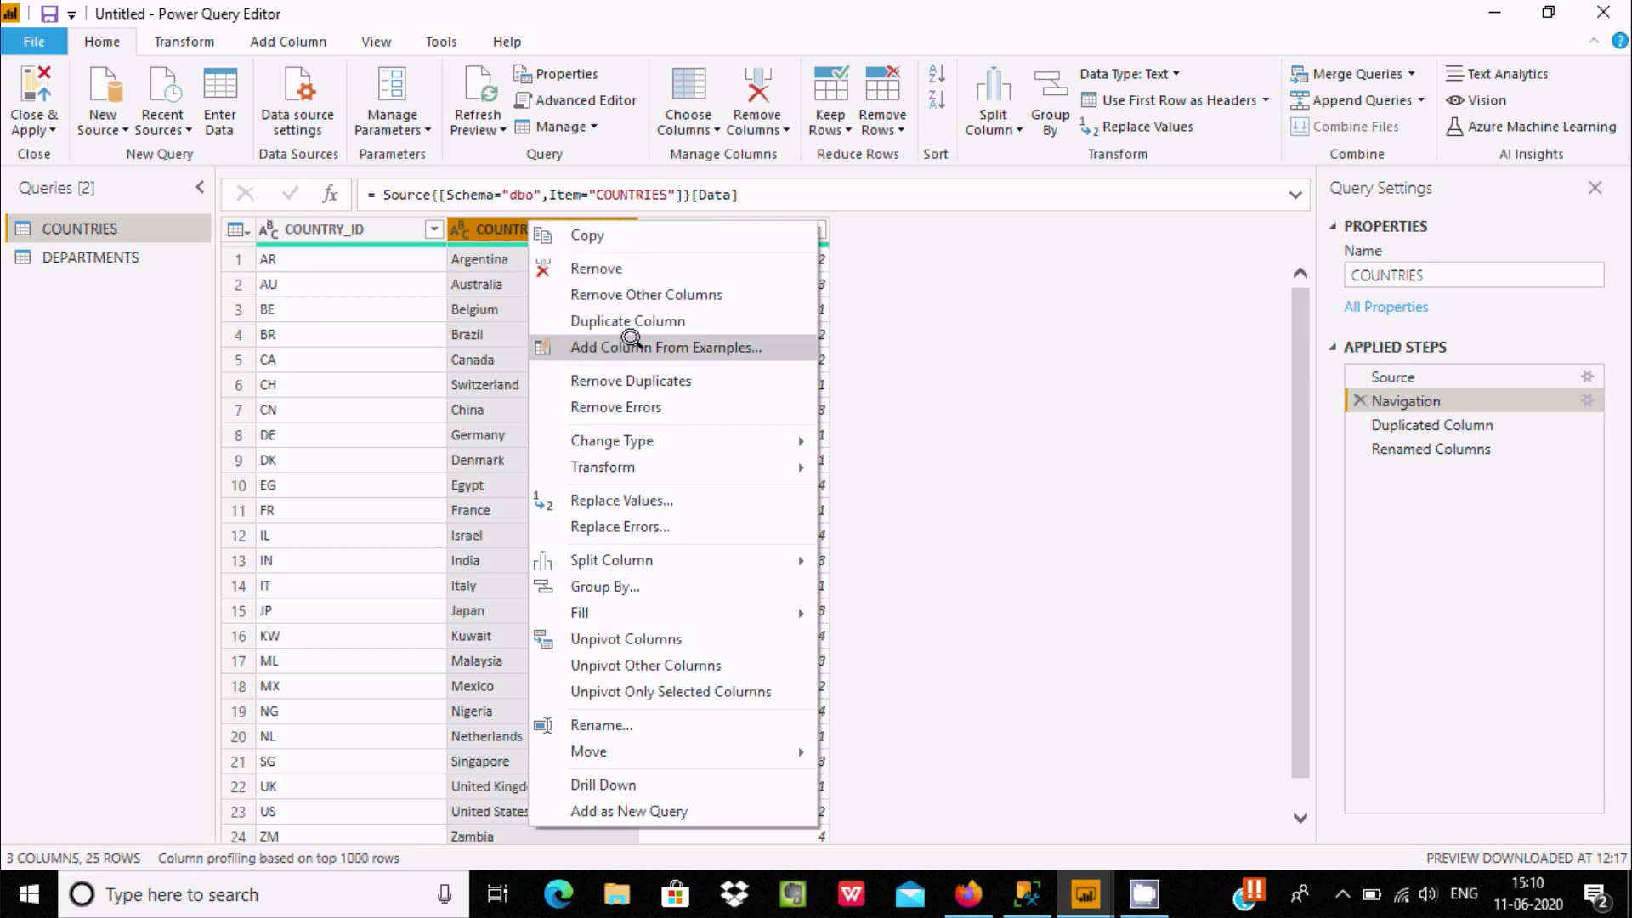
left_click(654, 345)
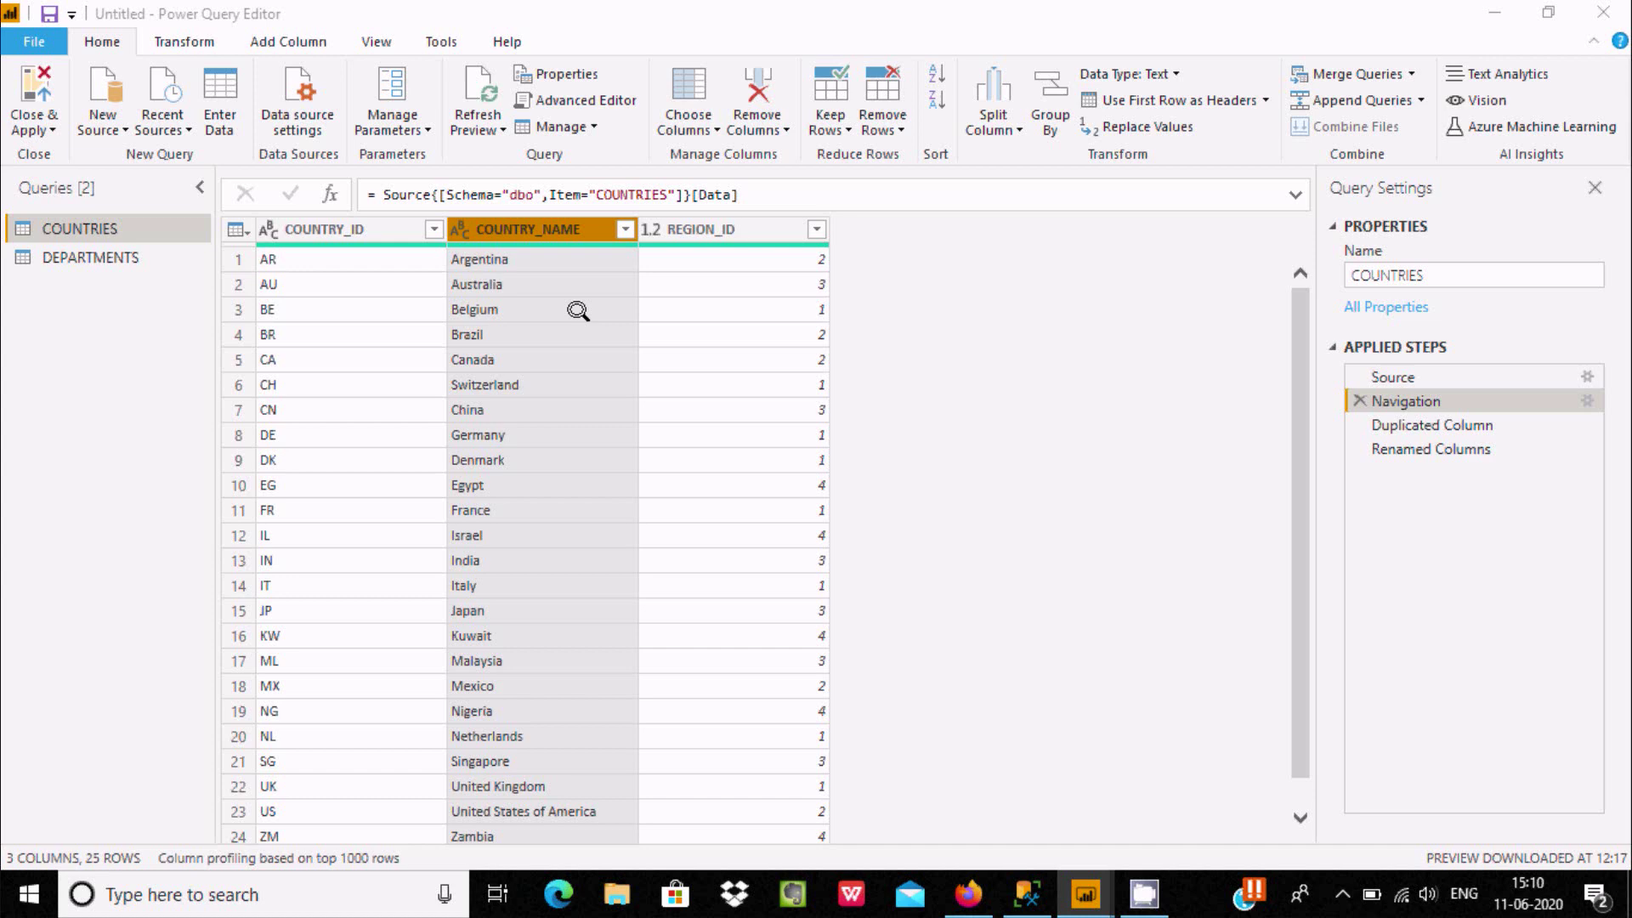
left_click(931, 494)
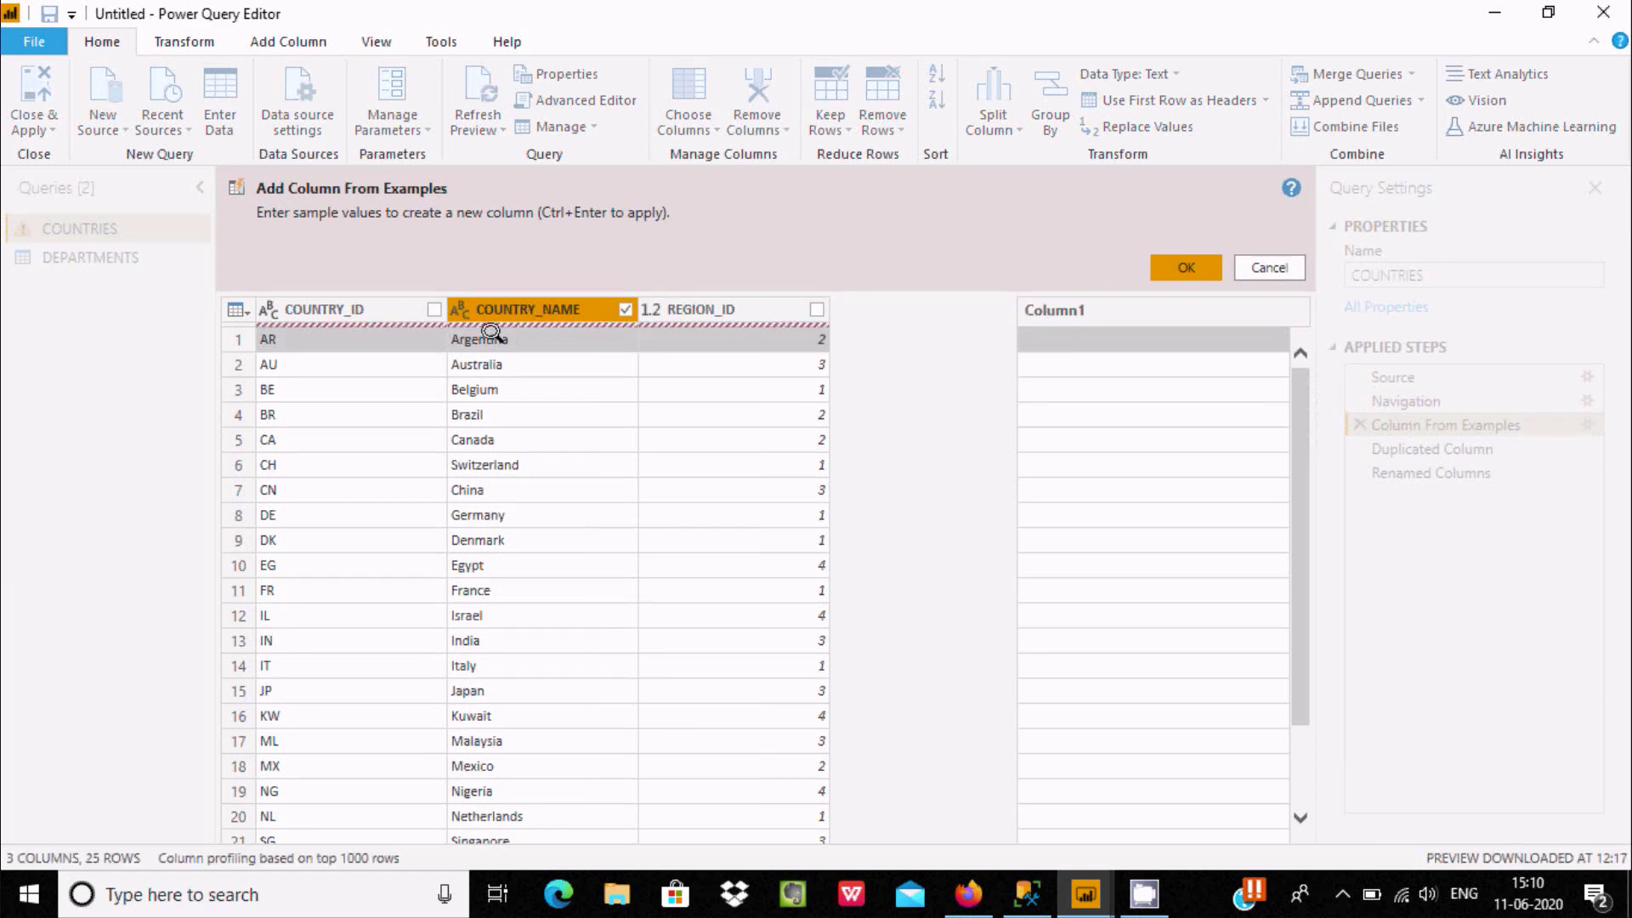
Enter Argentina as Column1's first example to build the COUNTRY_NAME - Copy column
right_click(493, 300)
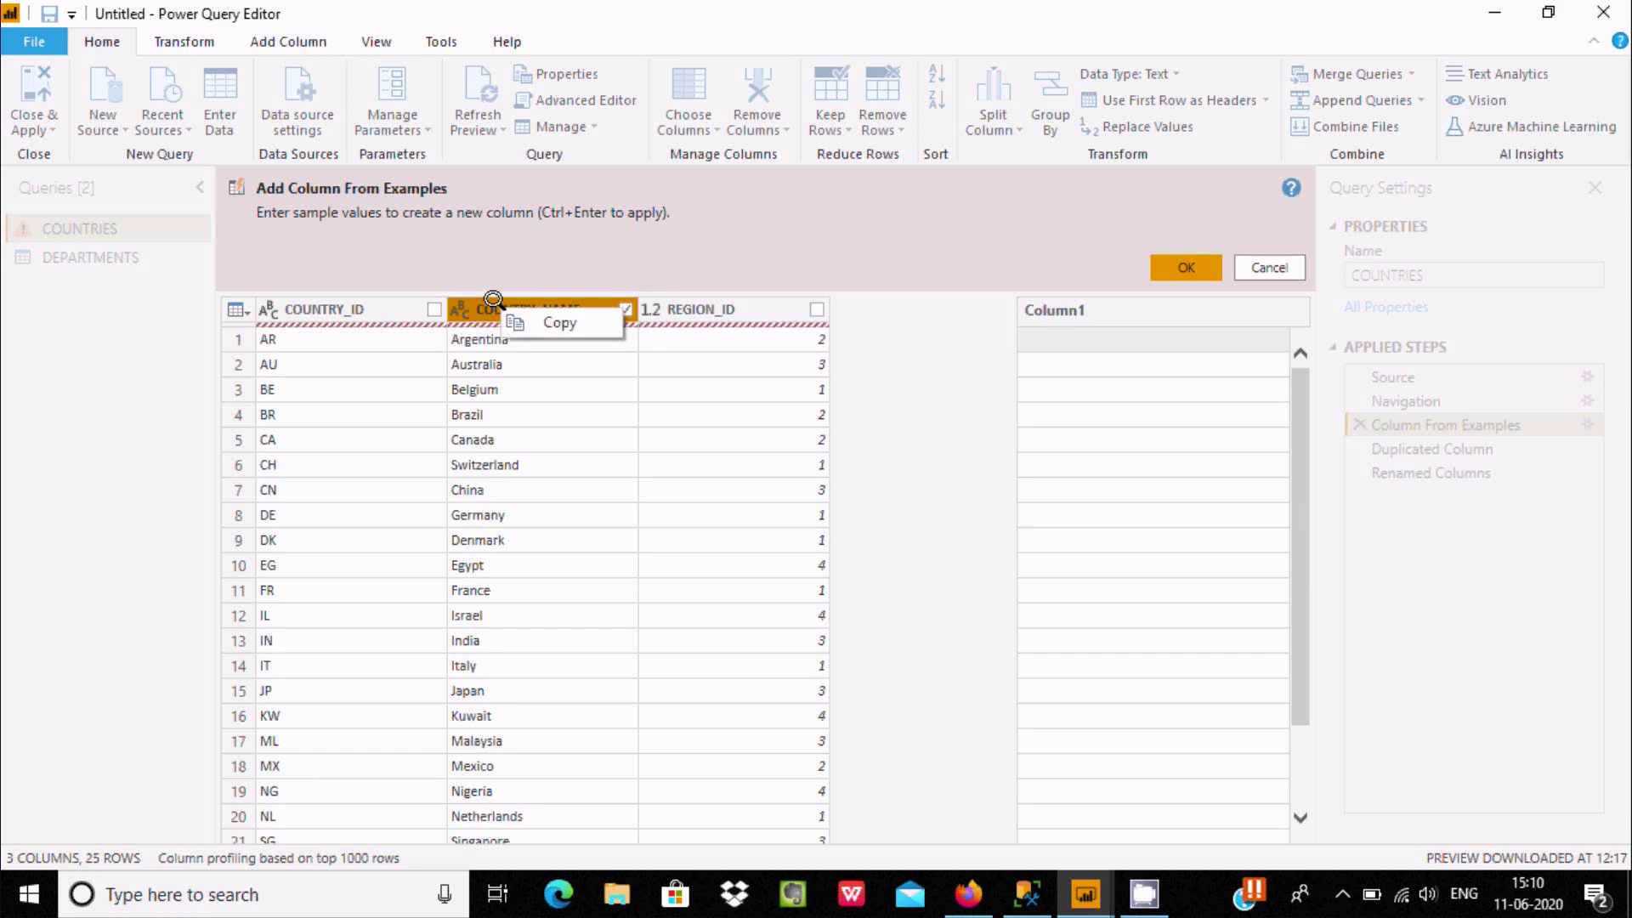
right_click(1065, 337)
left_click(1125, 407)
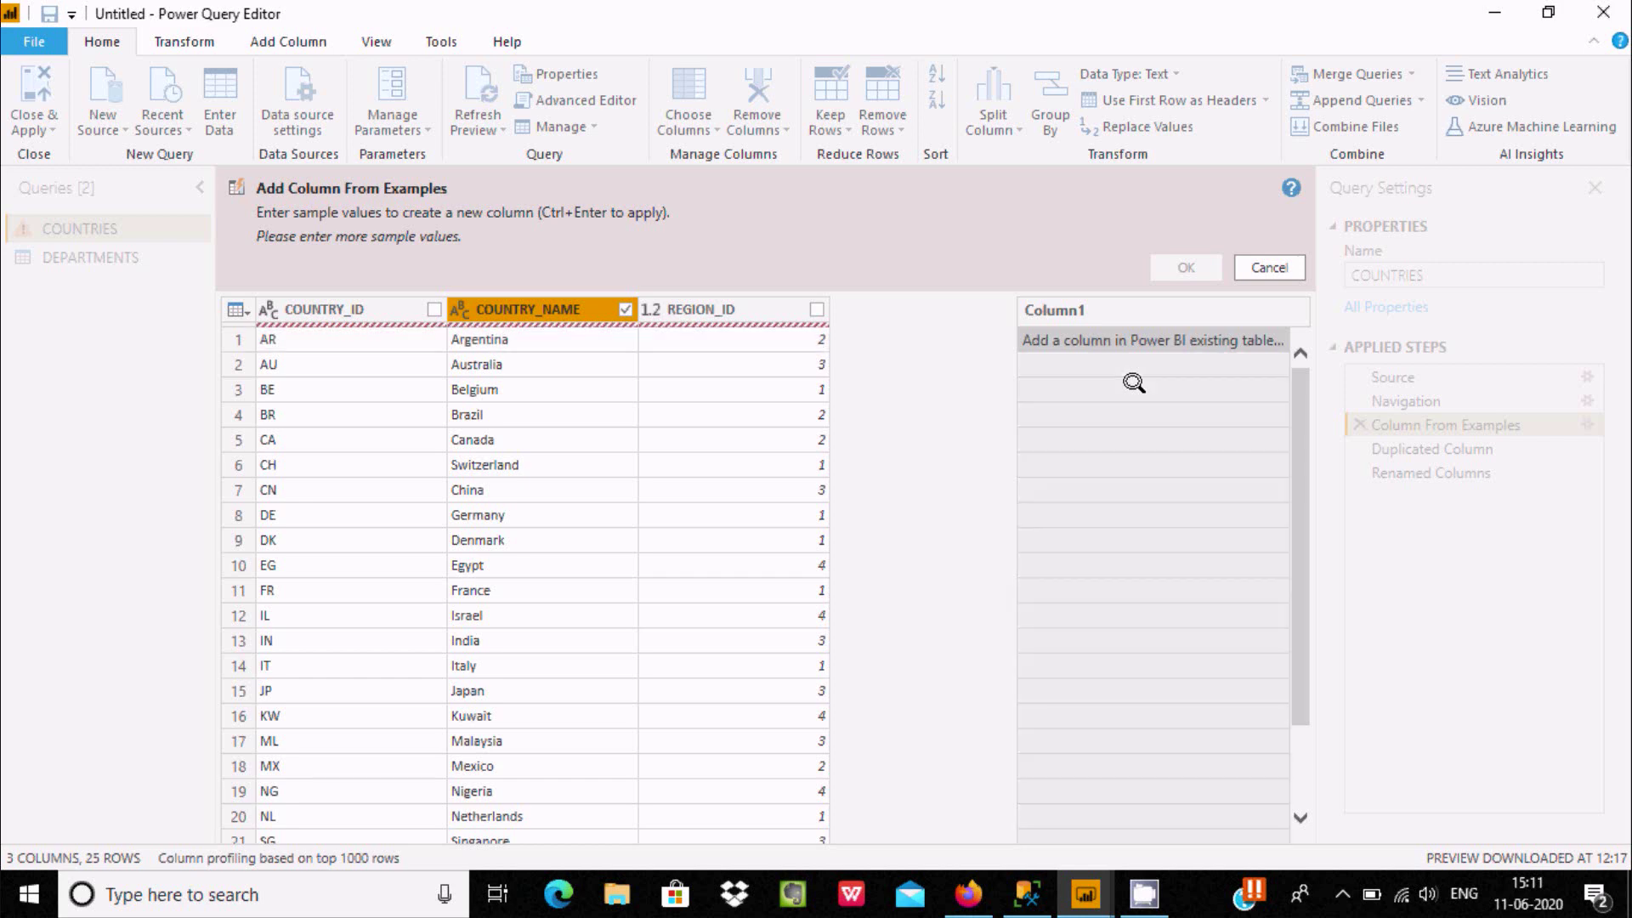
left_click(1116, 331)
key("BackSpace")
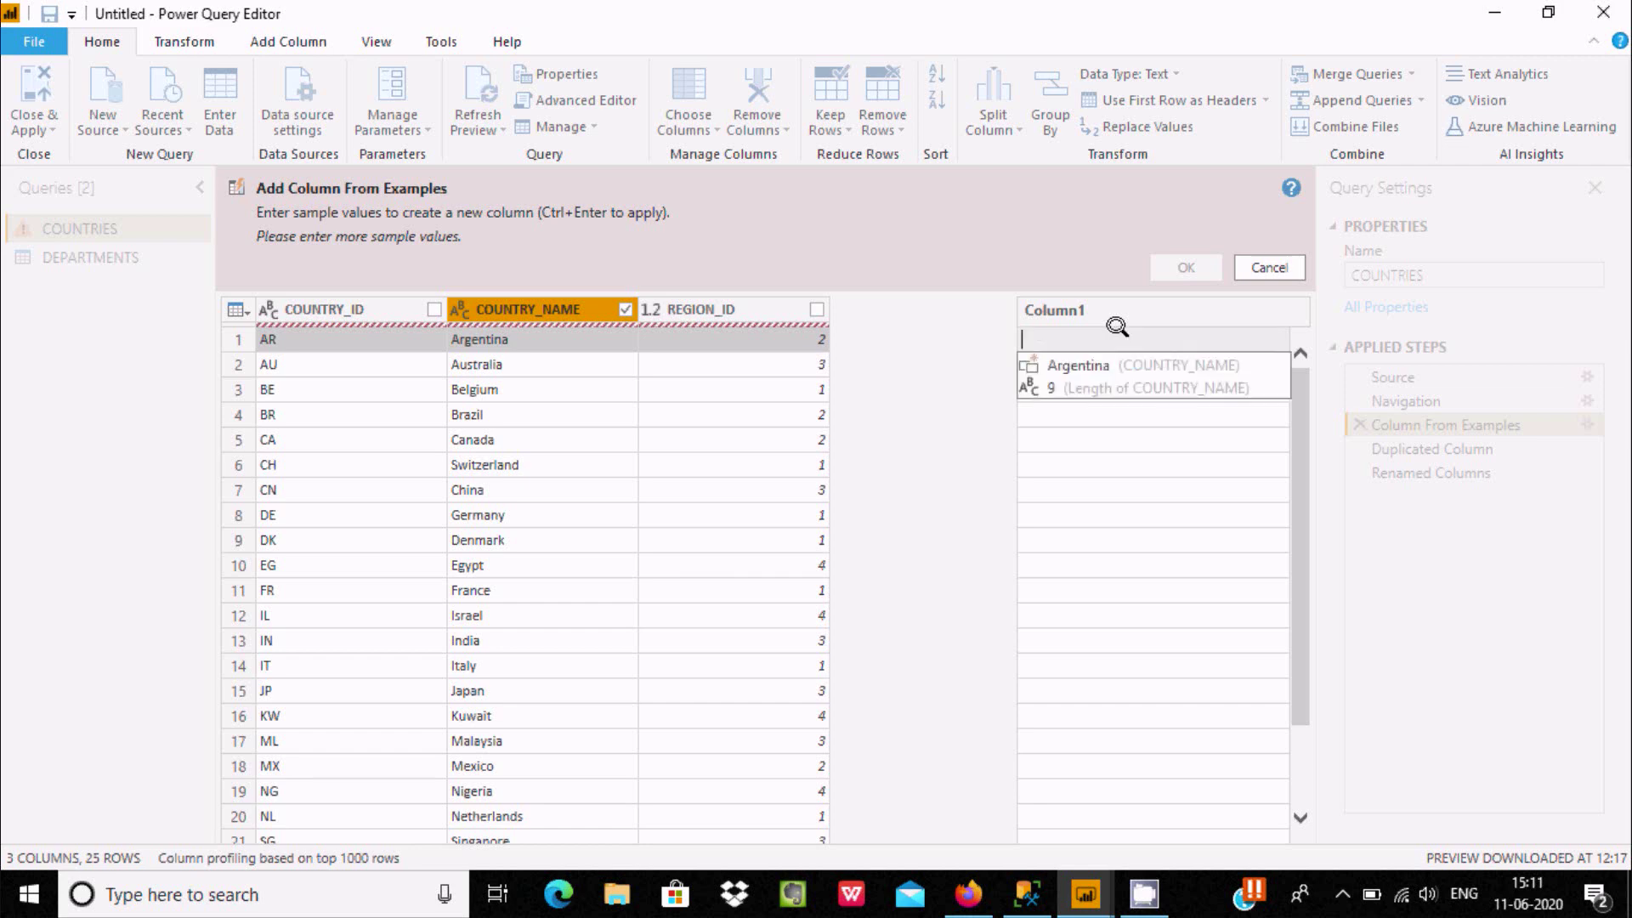
left_click(1067, 364)
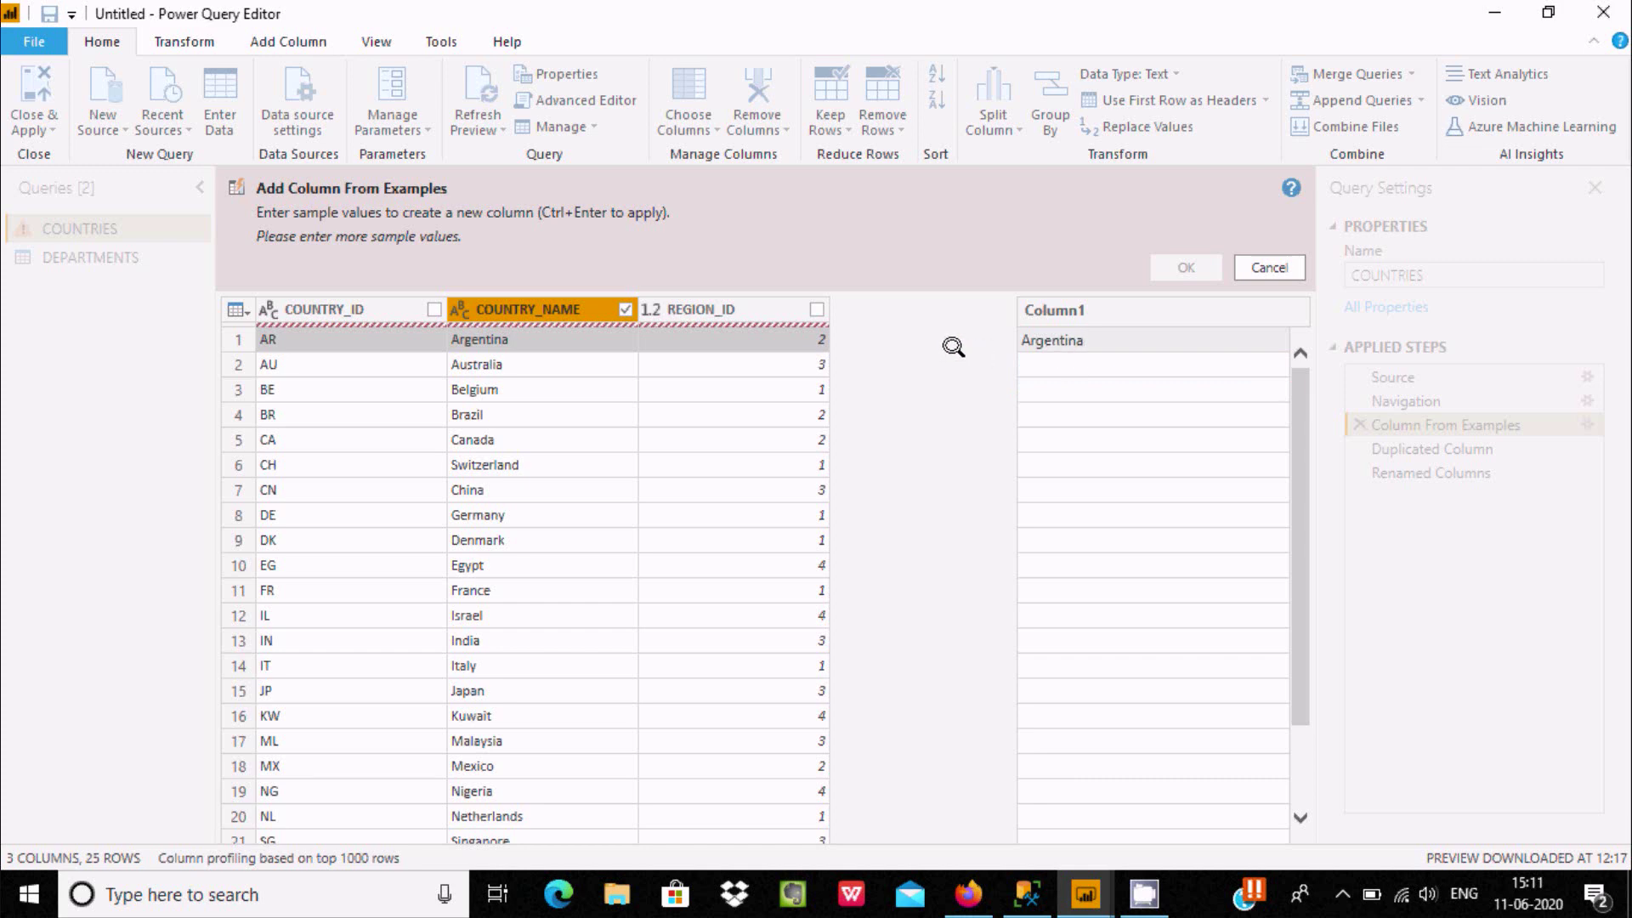
left_click(1034, 380)
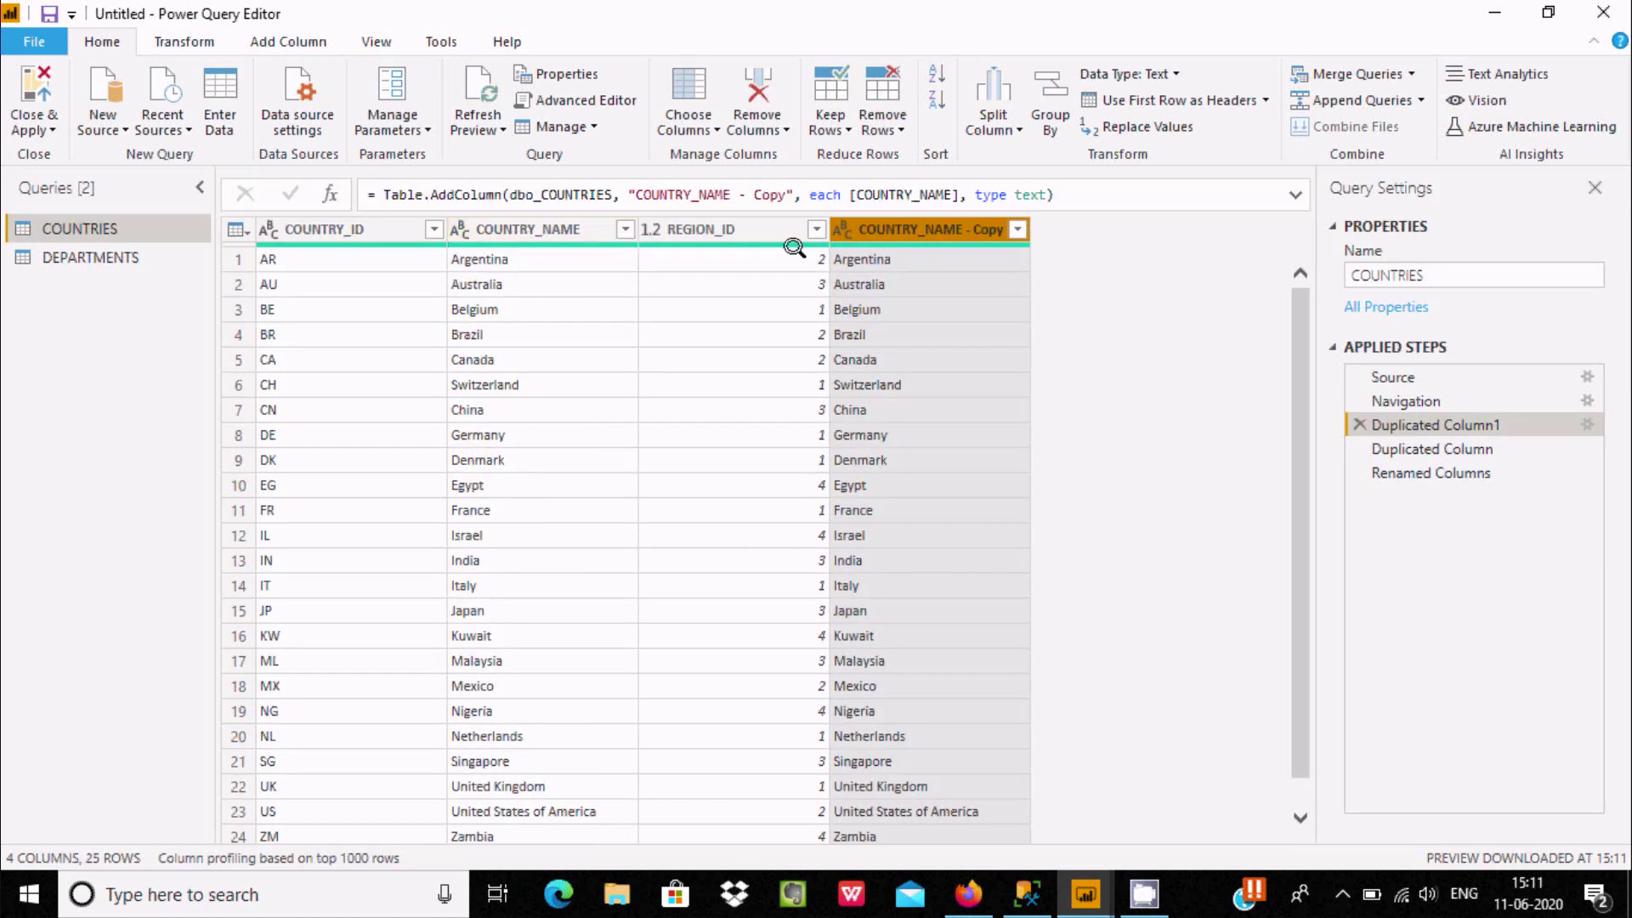
Rename COUNTRY_NAME - Copy to Name in a step inserted after Duplicated Column1
left_click(1017, 229)
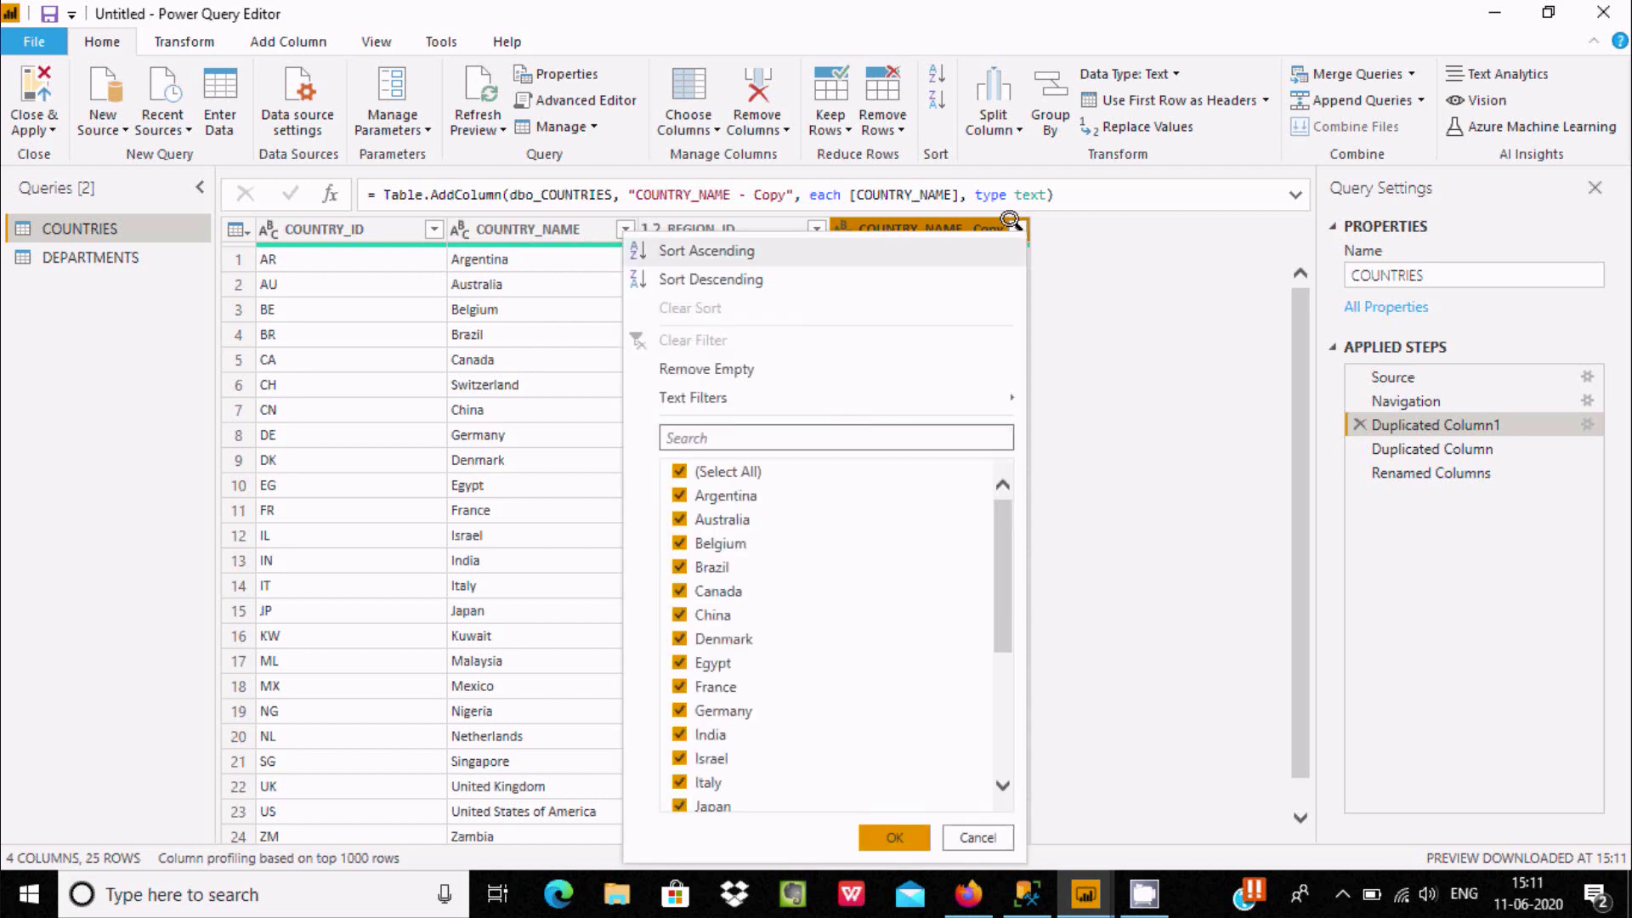
left_click(1180, 264)
right_click(920, 223)
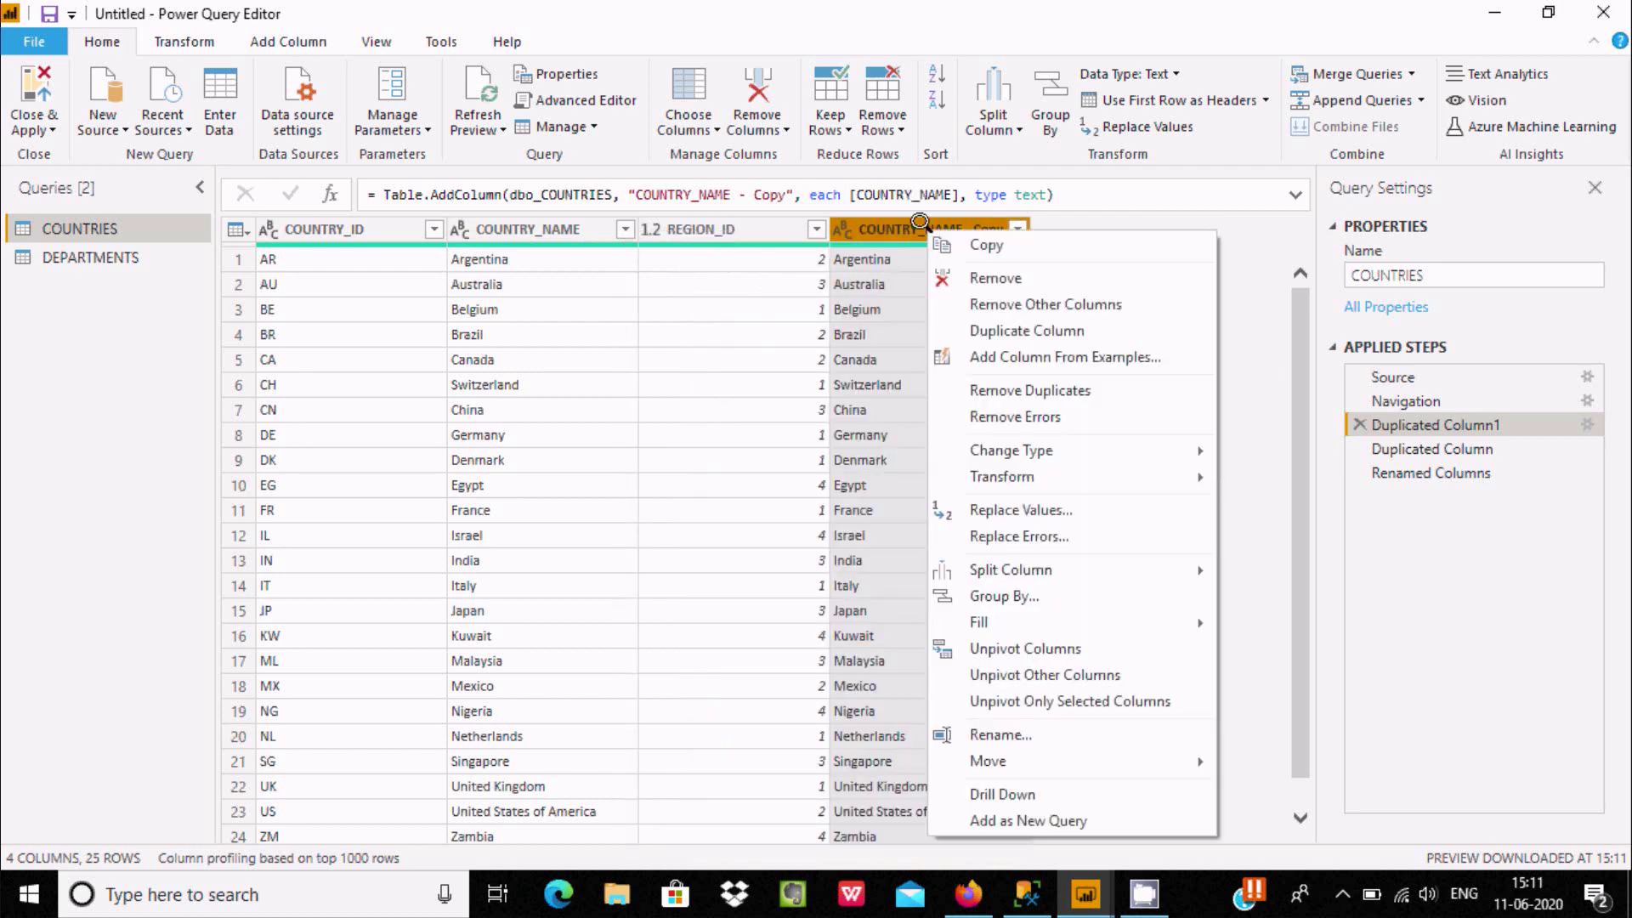
left_click(995, 735)
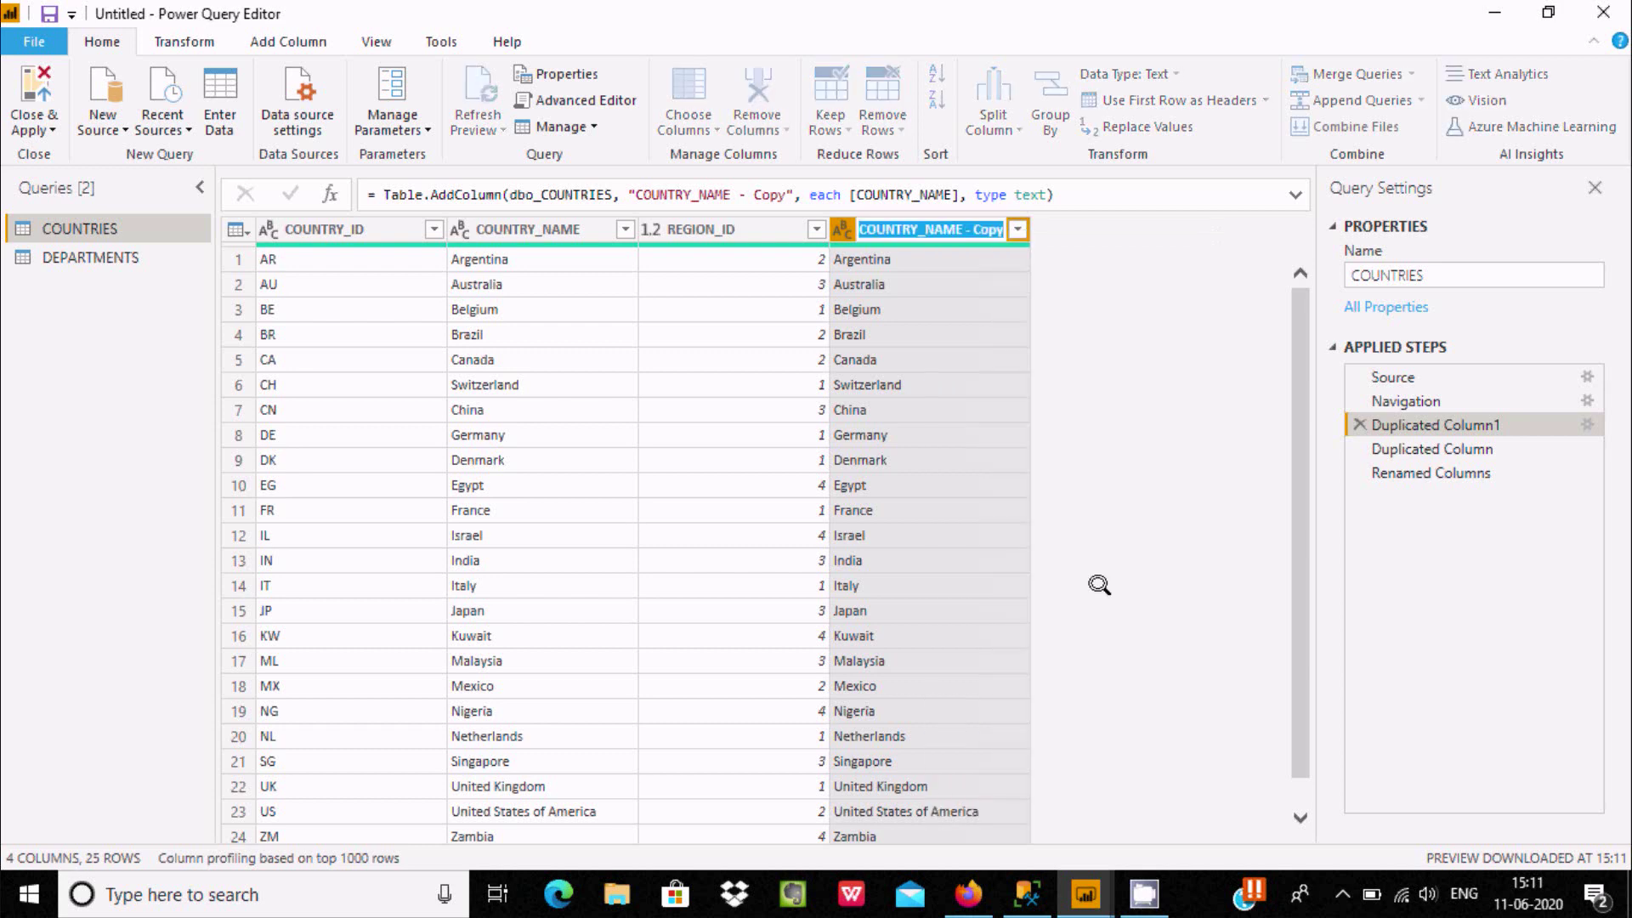
key("BackSpace")
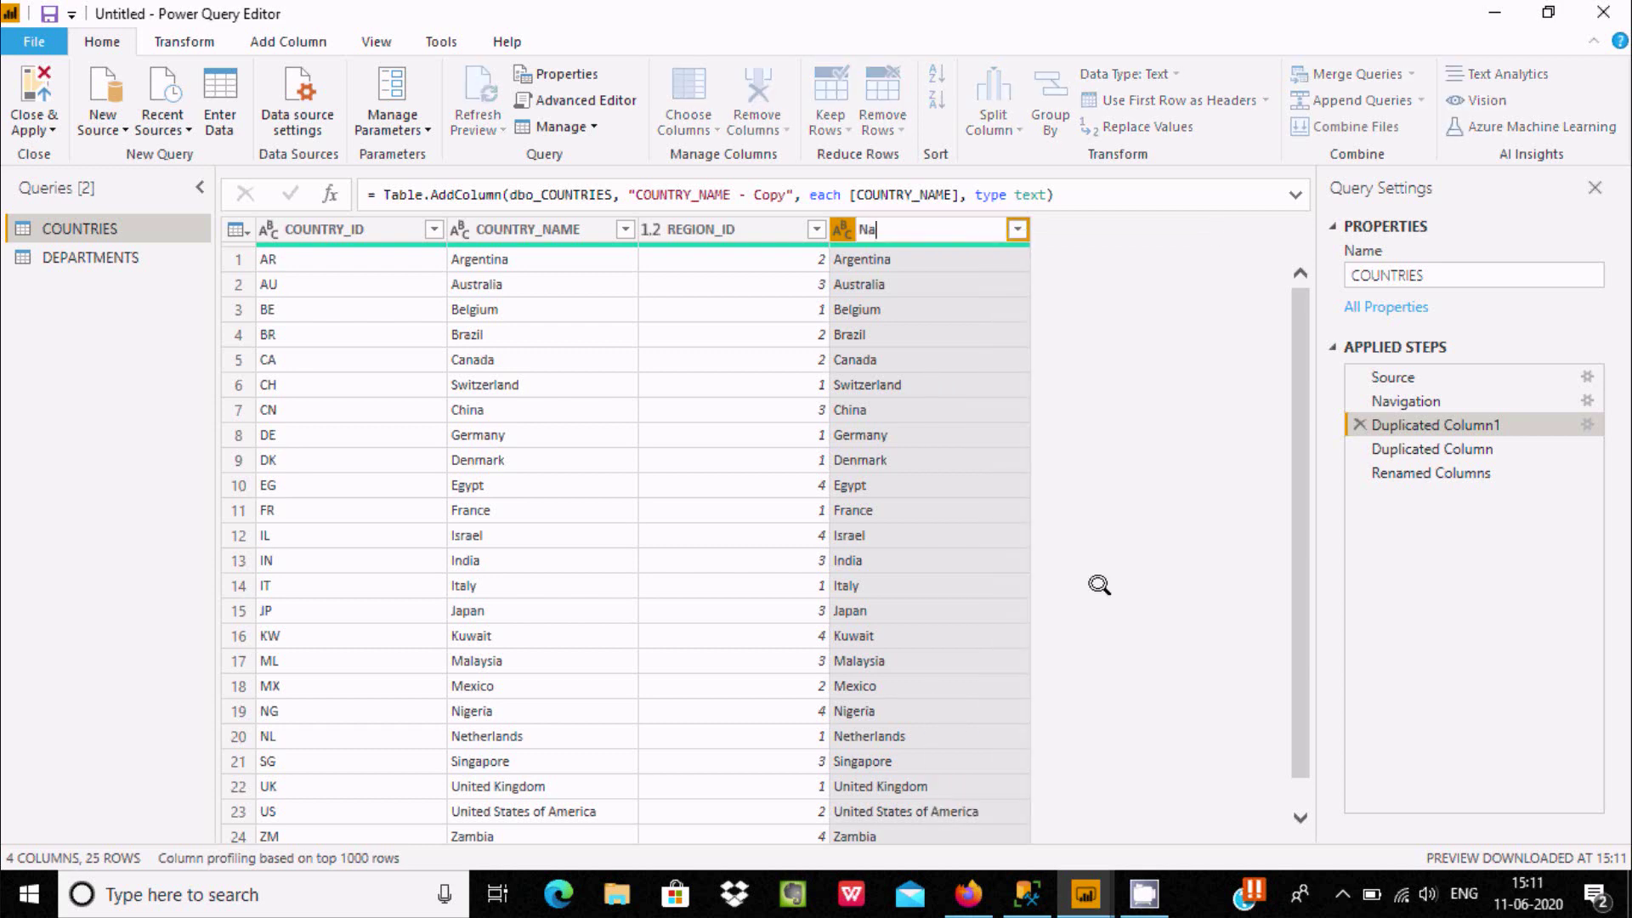
key("Return")
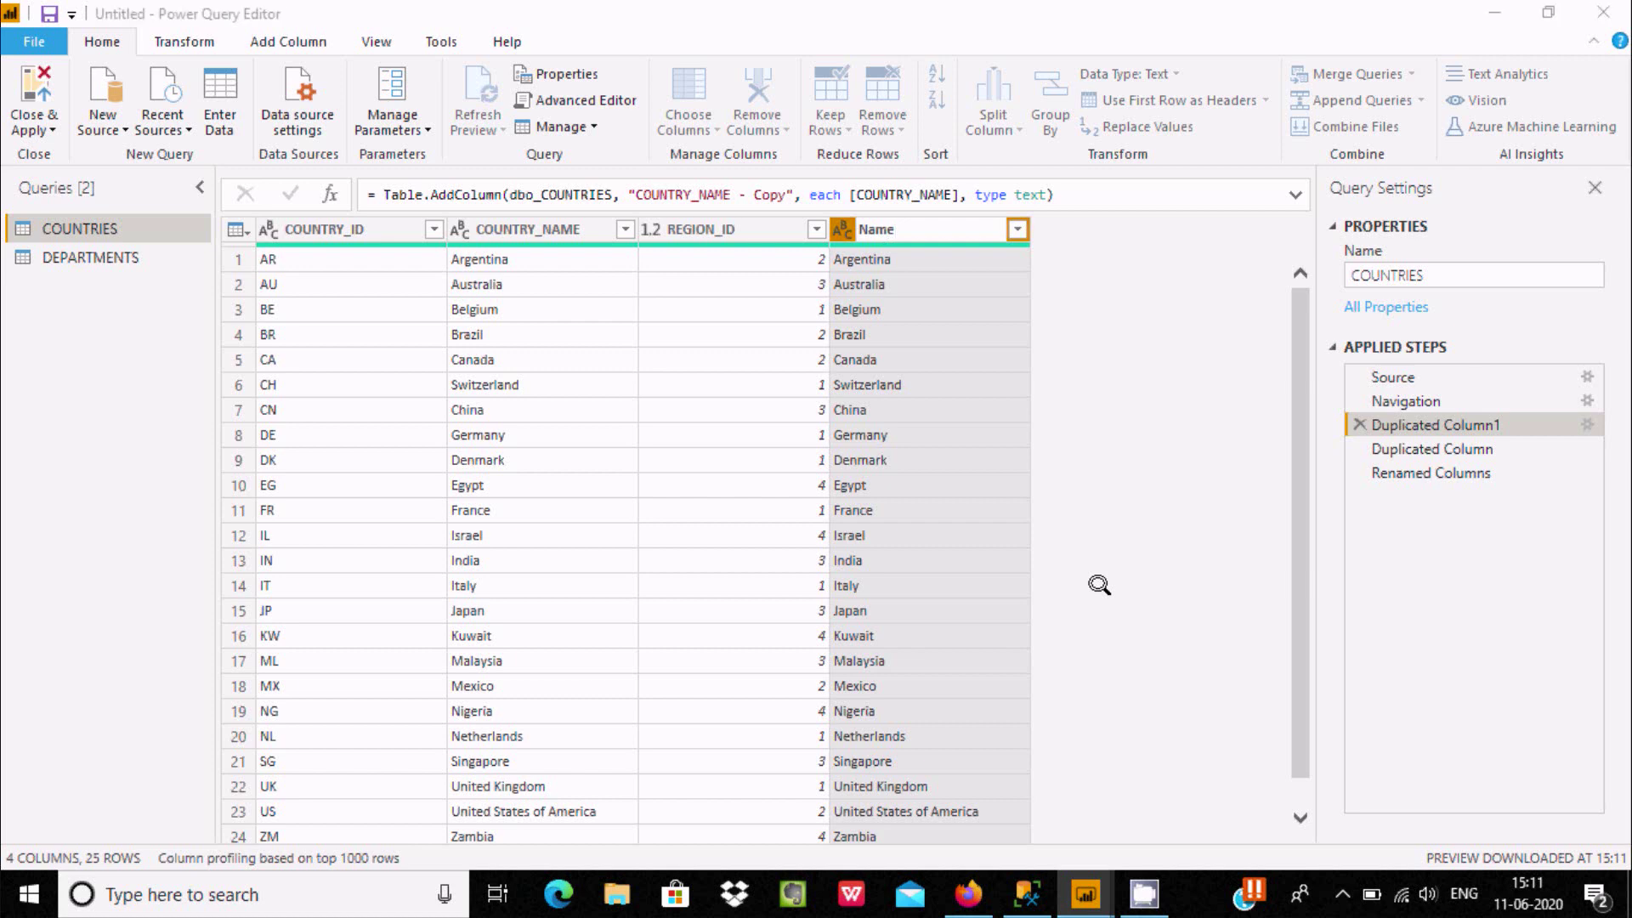
left_click(918, 484)
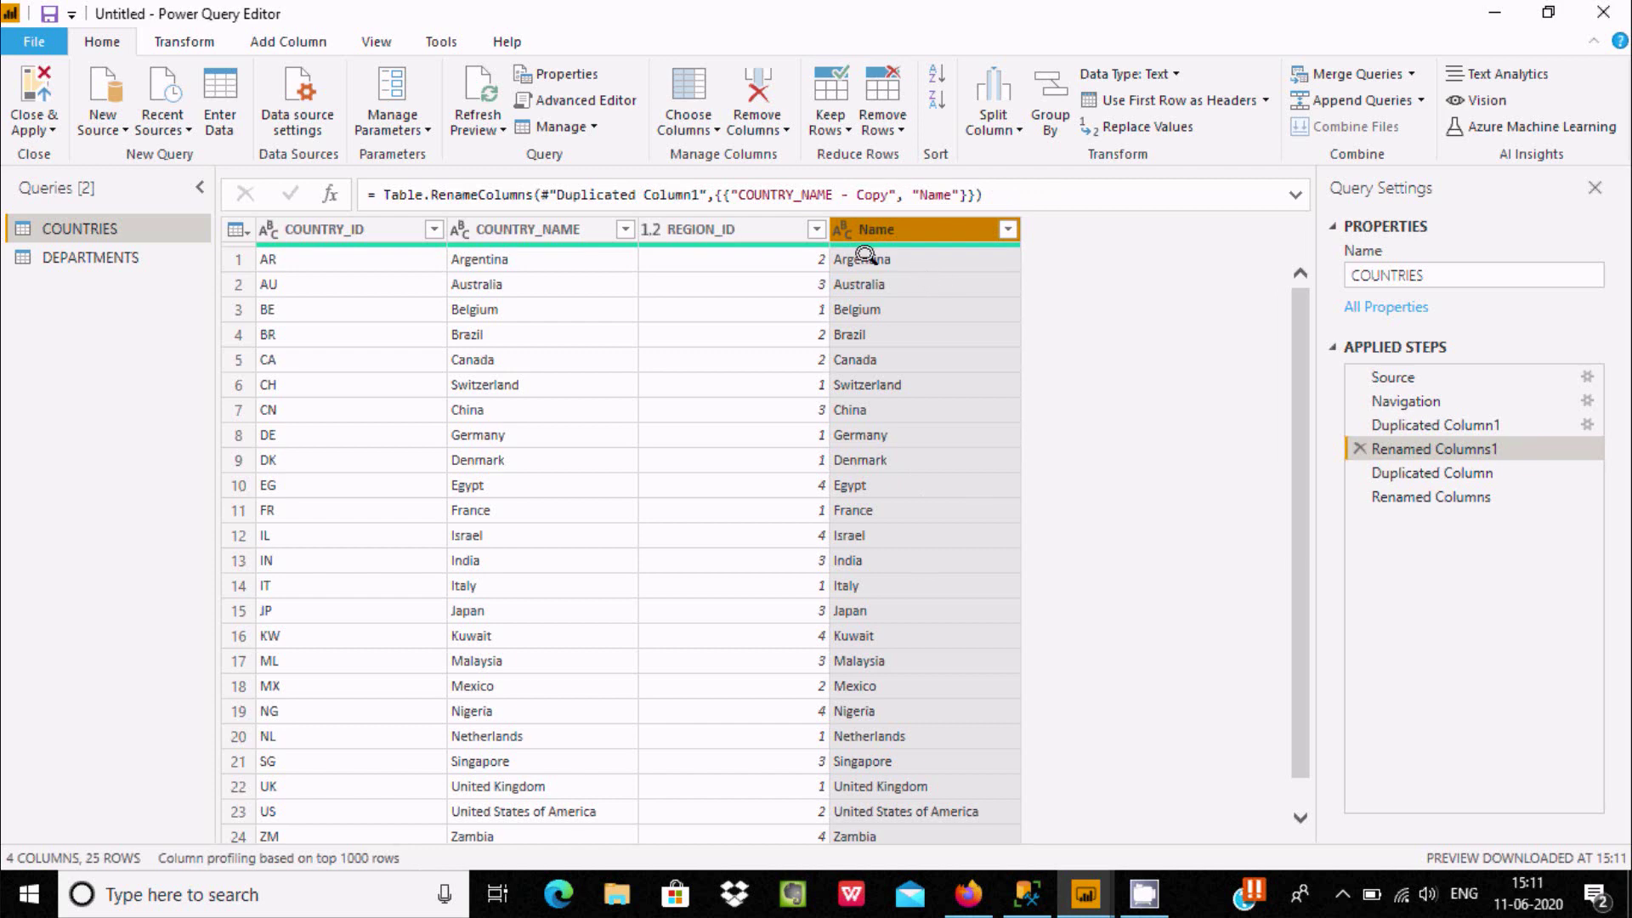
Remove the REGION_ID column in a step inserted after Navigation
left_click(1407, 401)
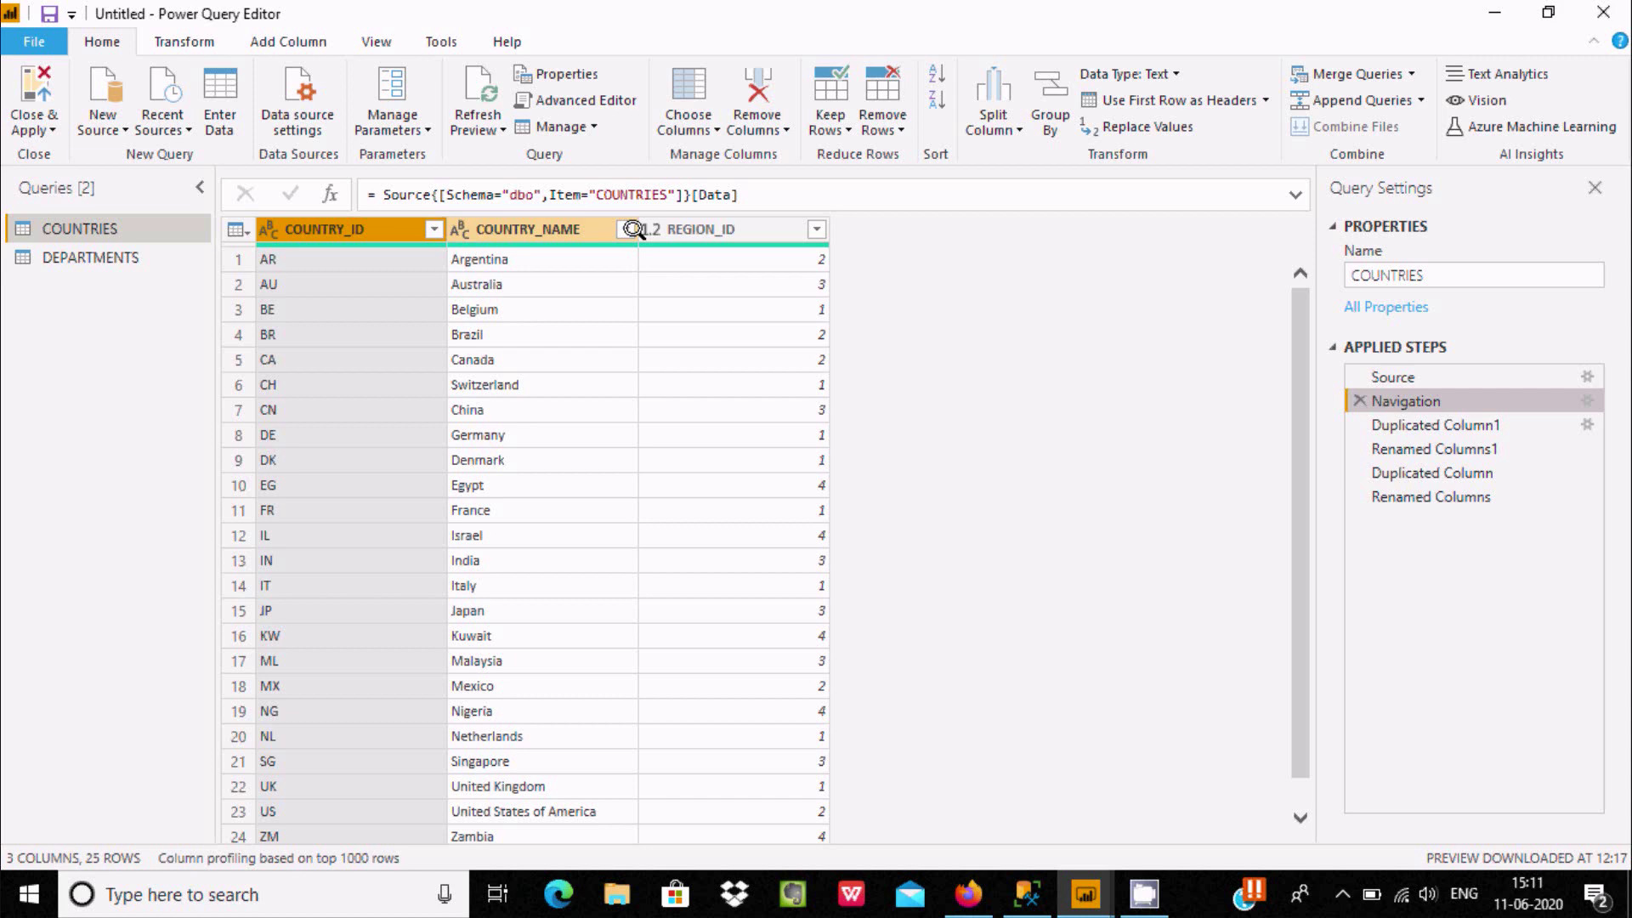
left_click(689, 223)
right_click(687, 224)
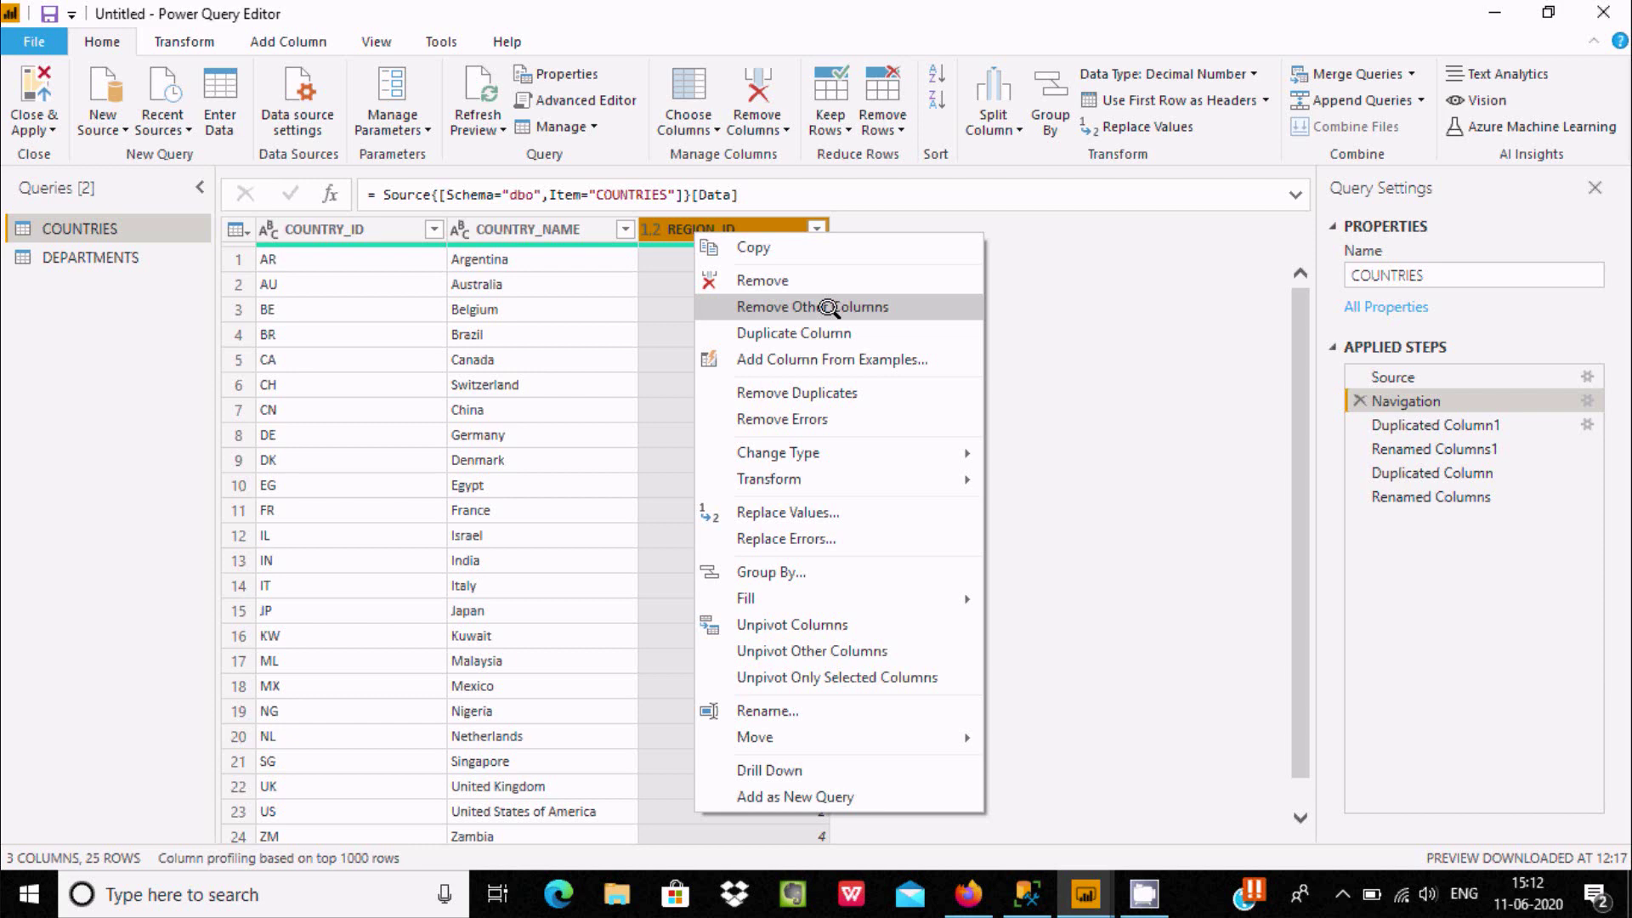
right_click(662, 218)
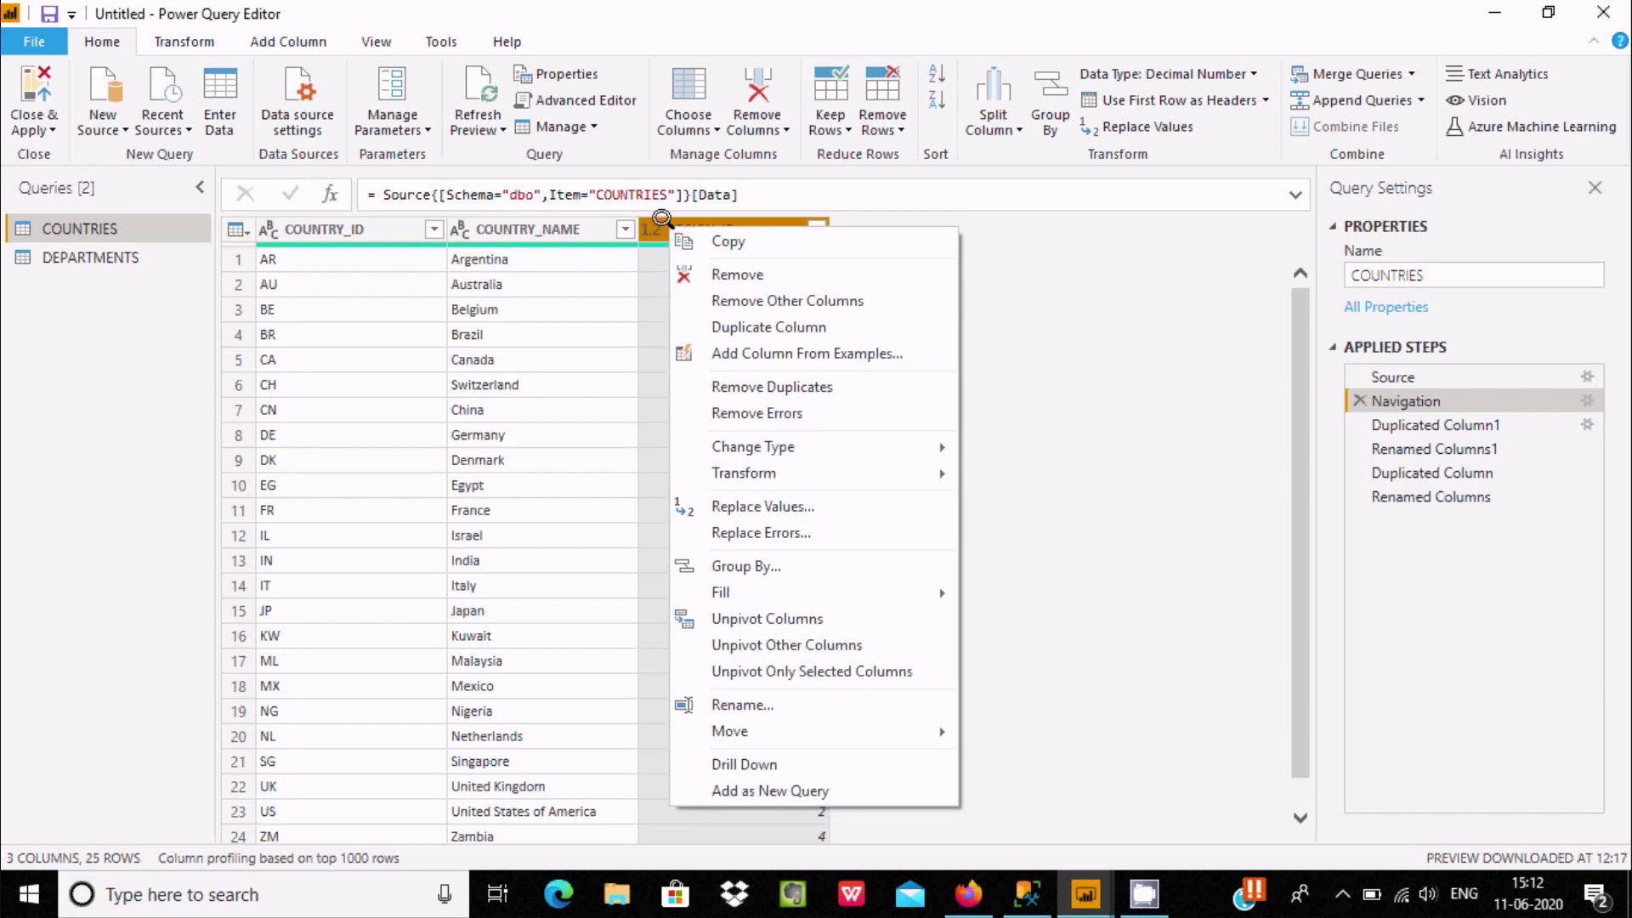
left_click(724, 274)
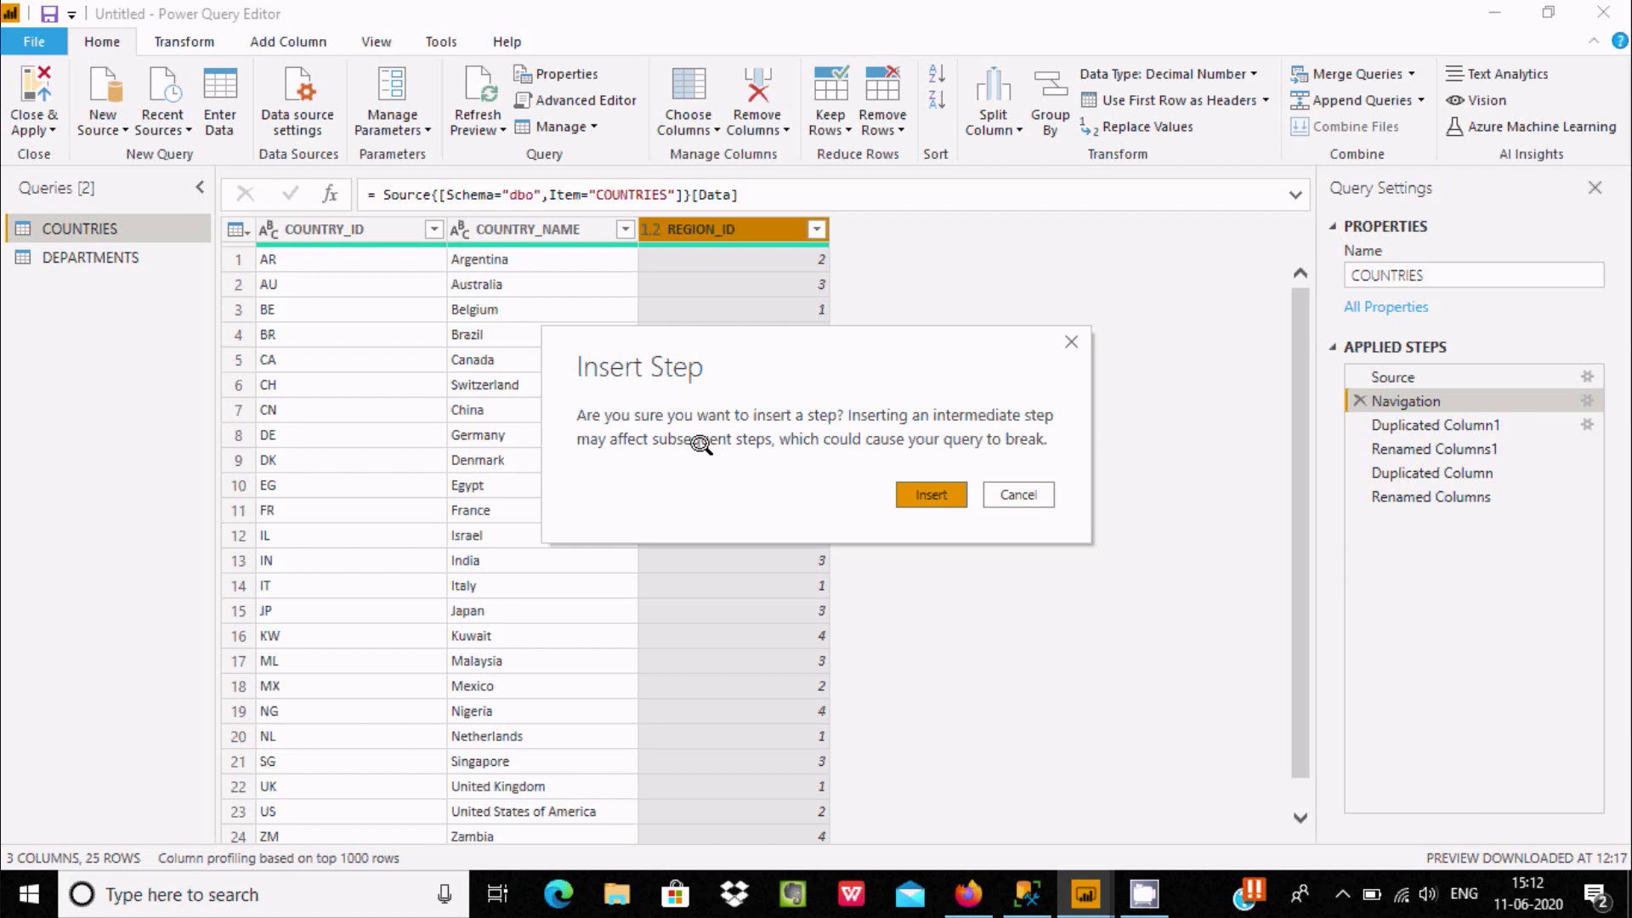
left_click(927, 493)
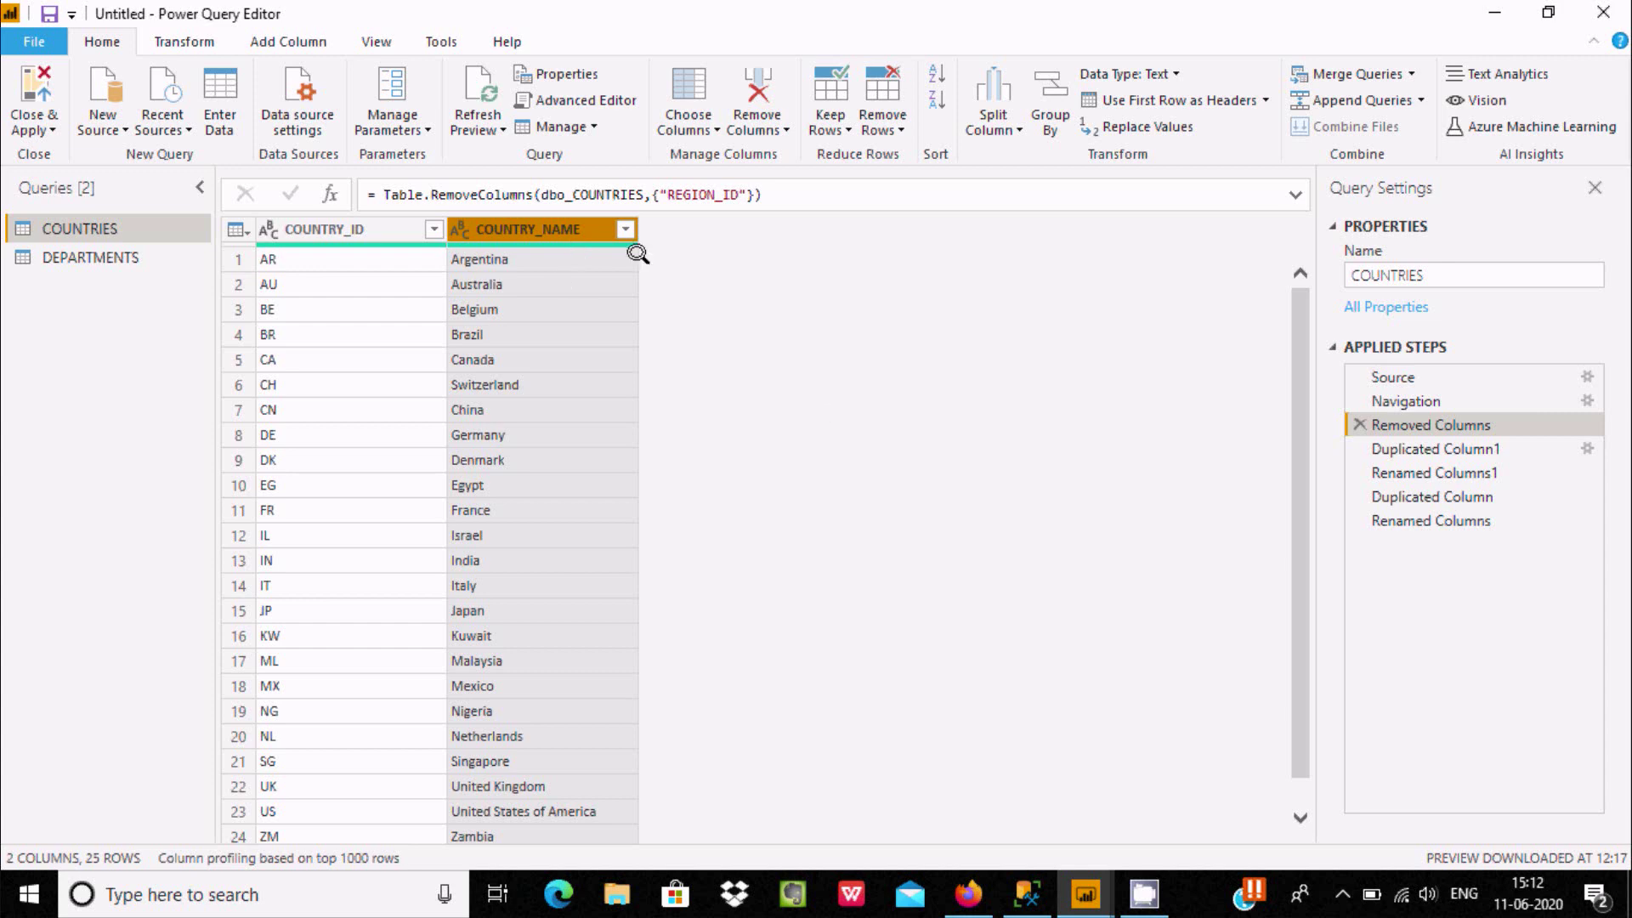
Keep only REGION_ID with a Removed Other Columns step inserted after Navigation
mouse_move(559, 230)
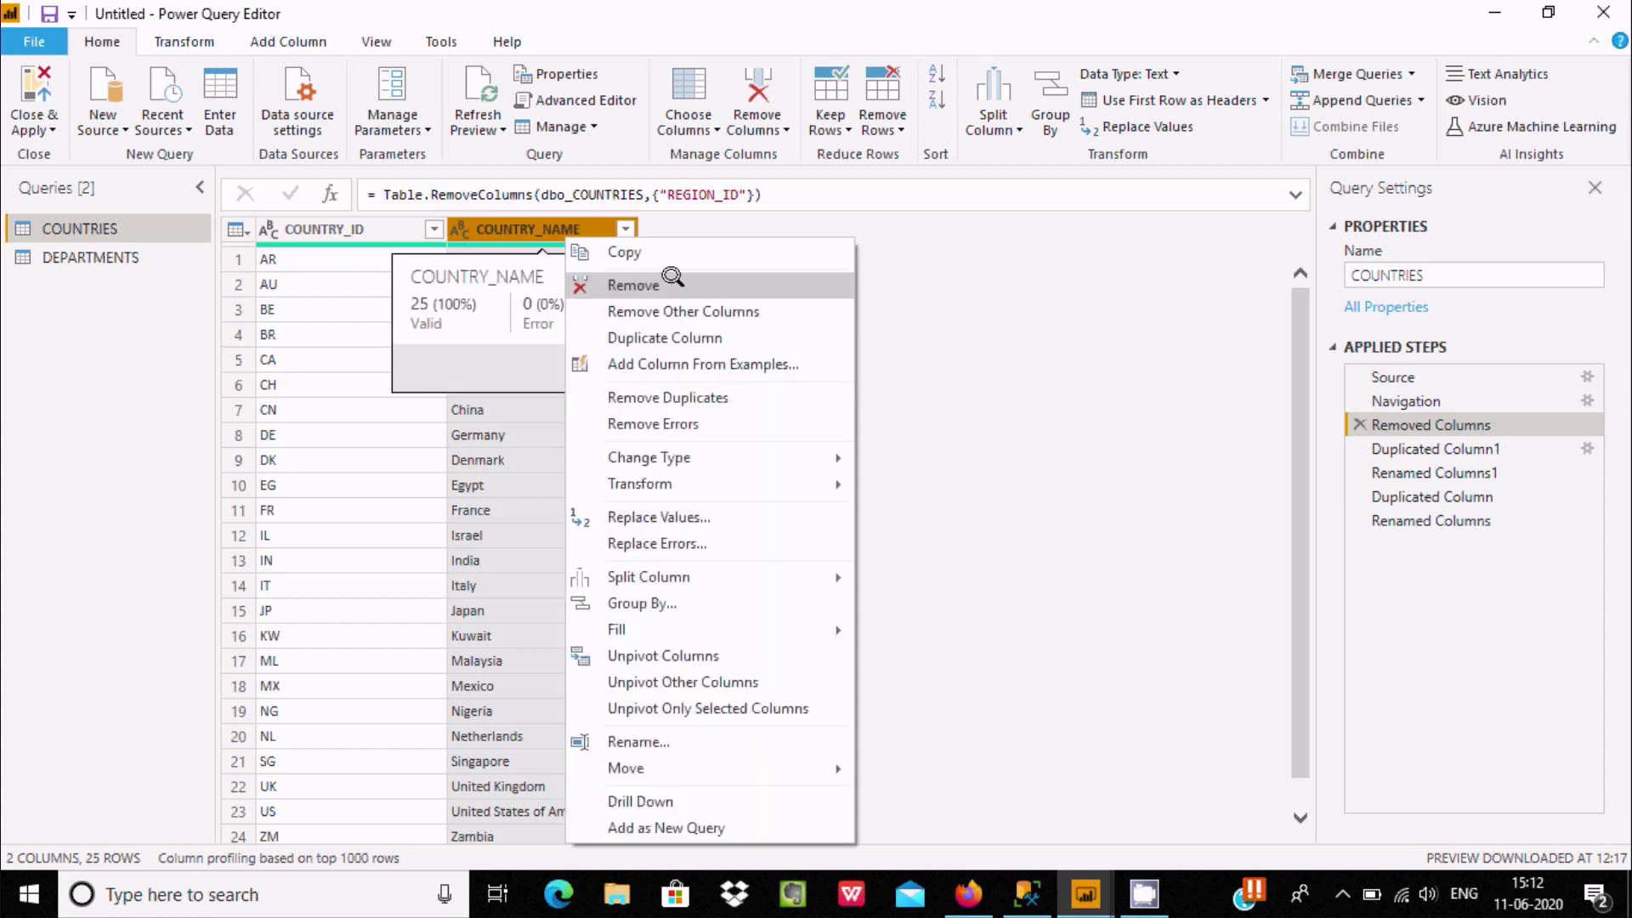
left_click(1425, 394)
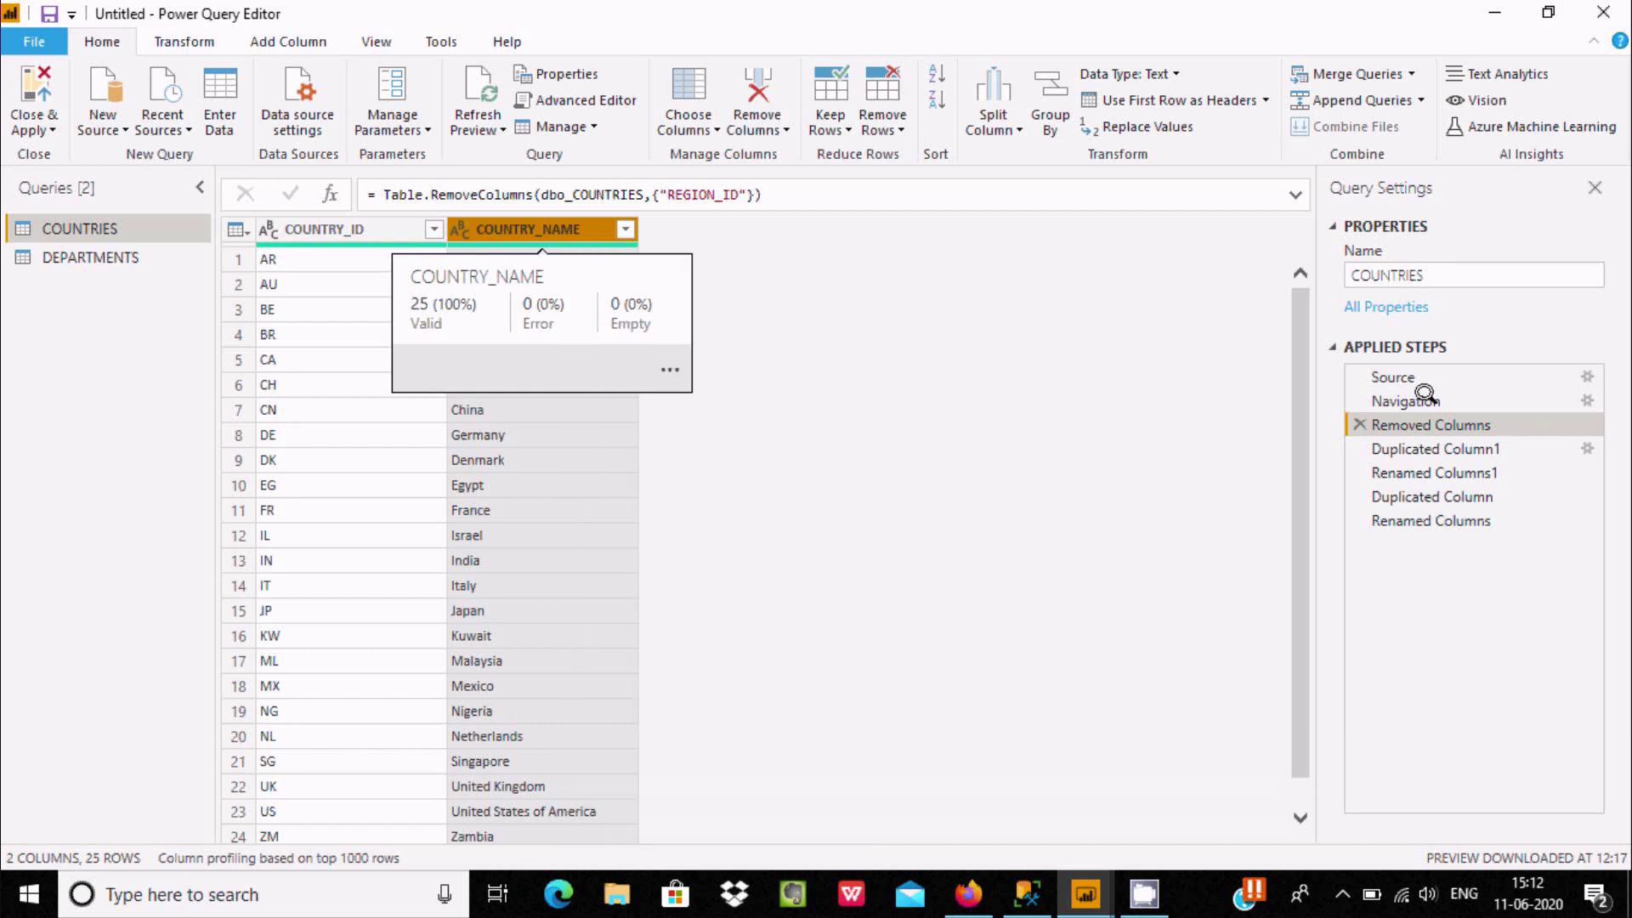
left_click(1425, 393)
right_click(708, 231)
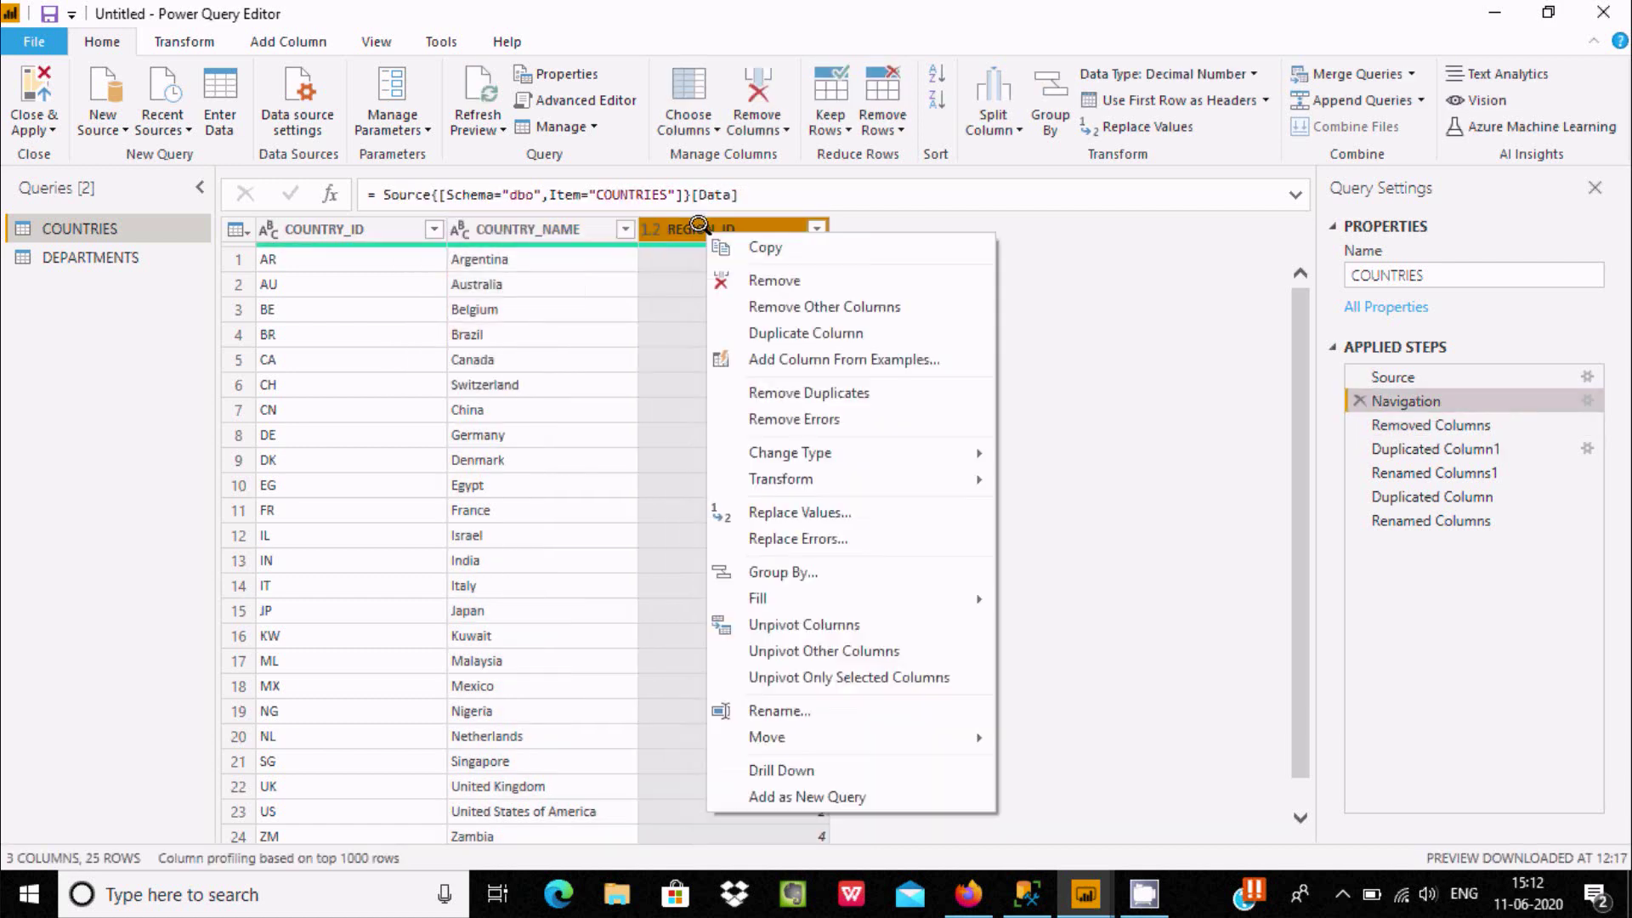
left_click(817, 306)
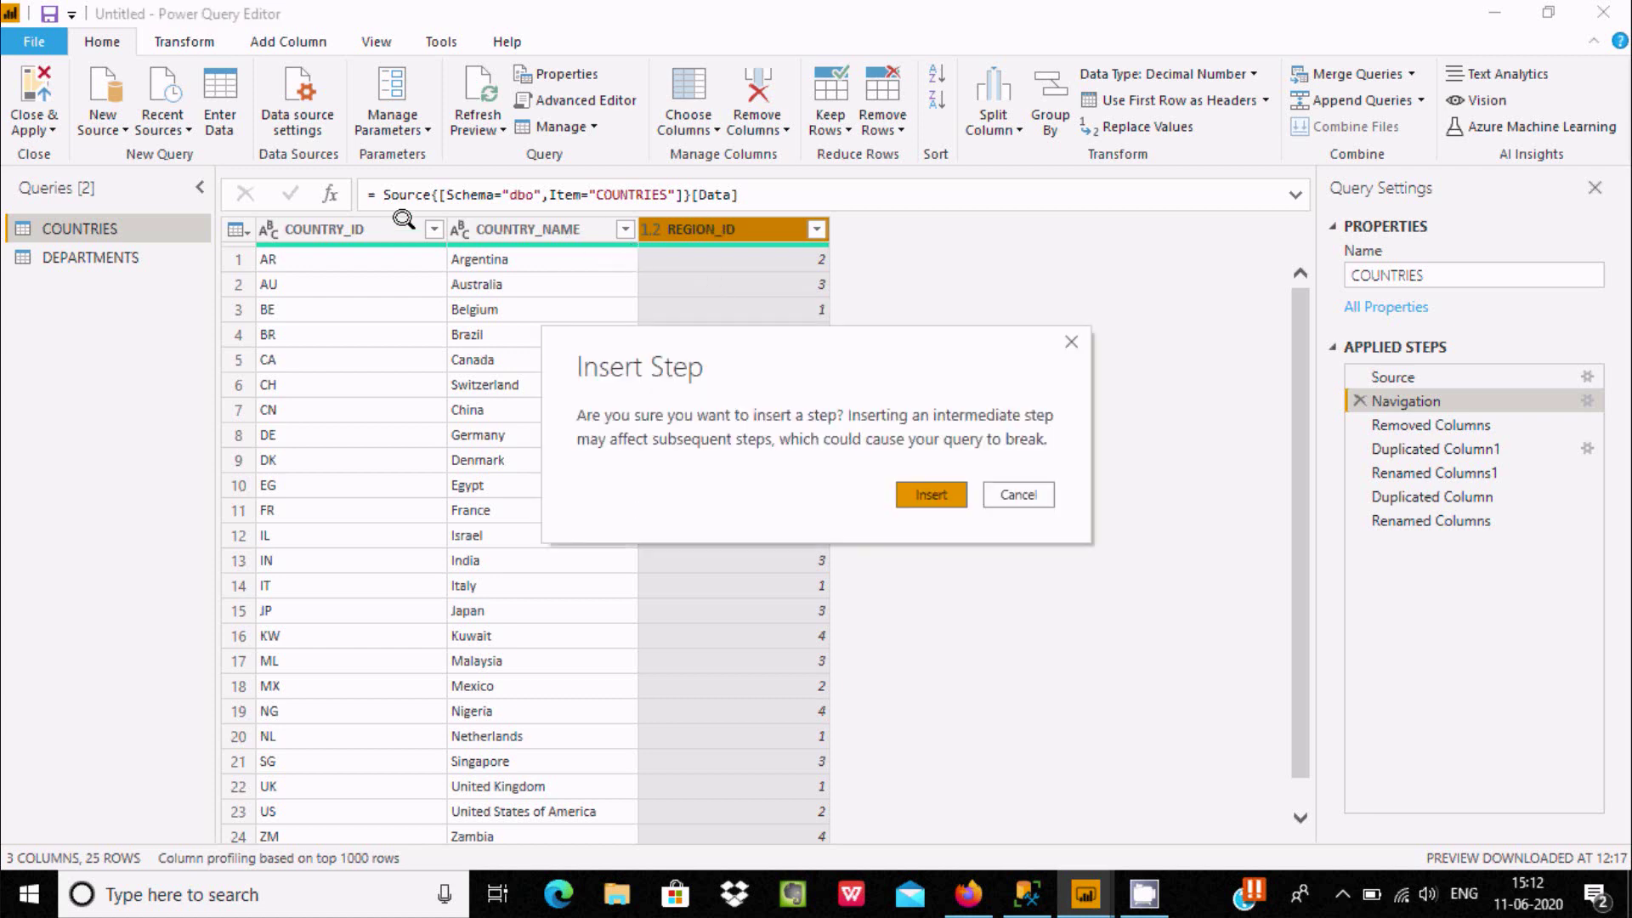
left_click(908, 489)
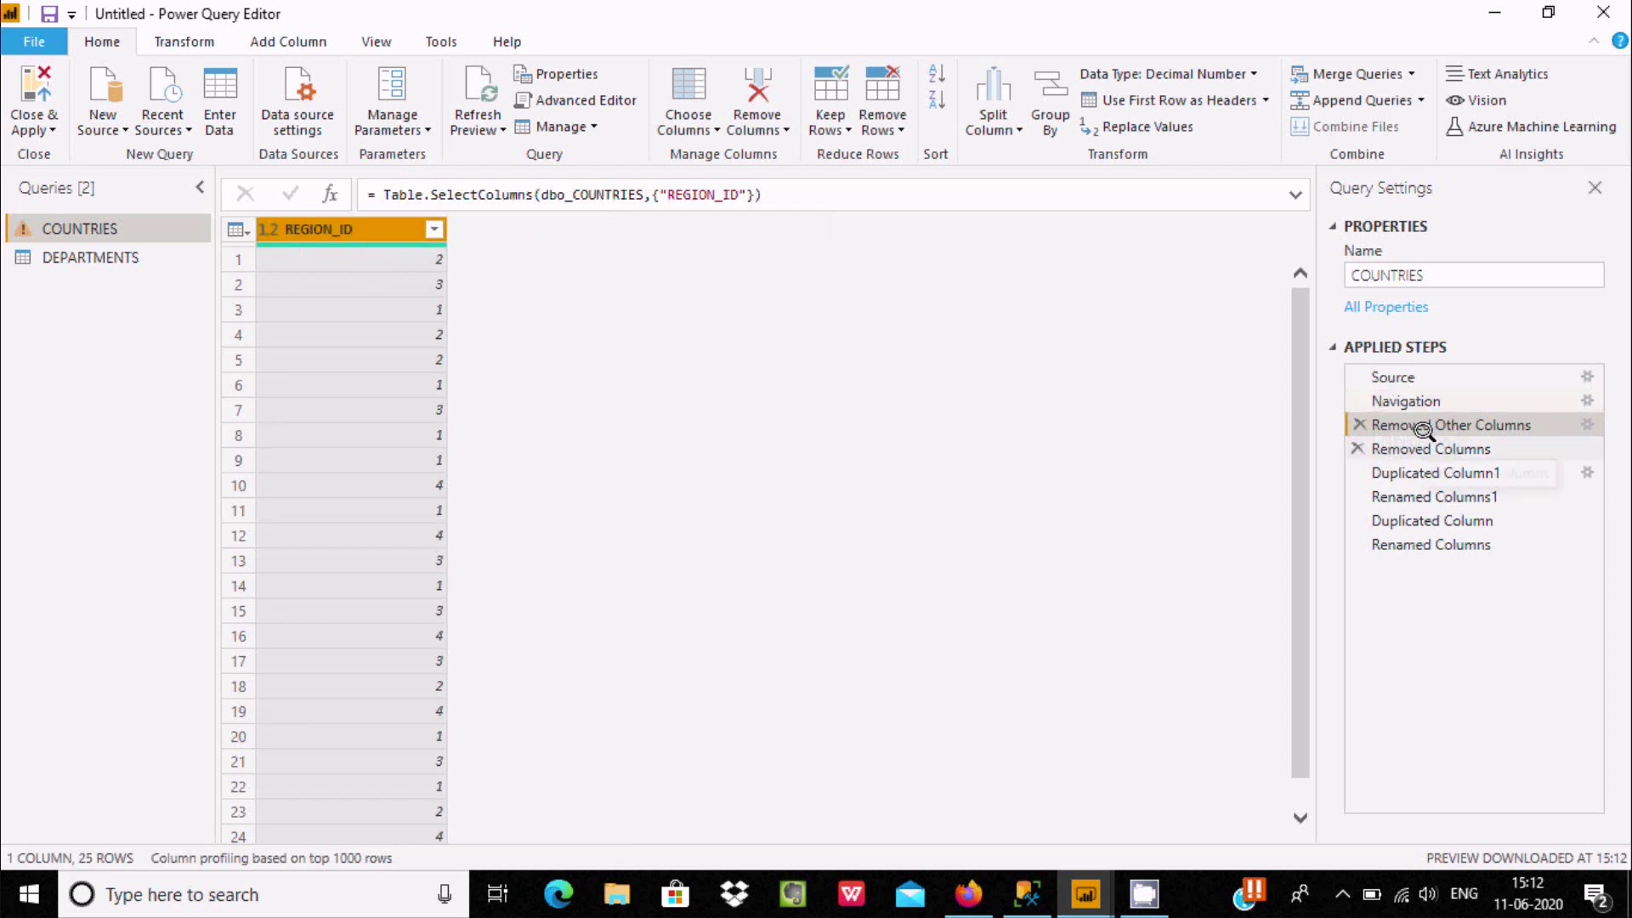
Insert a Removed Errors step on REGION_ID right after Navigation
left_click(1395, 400)
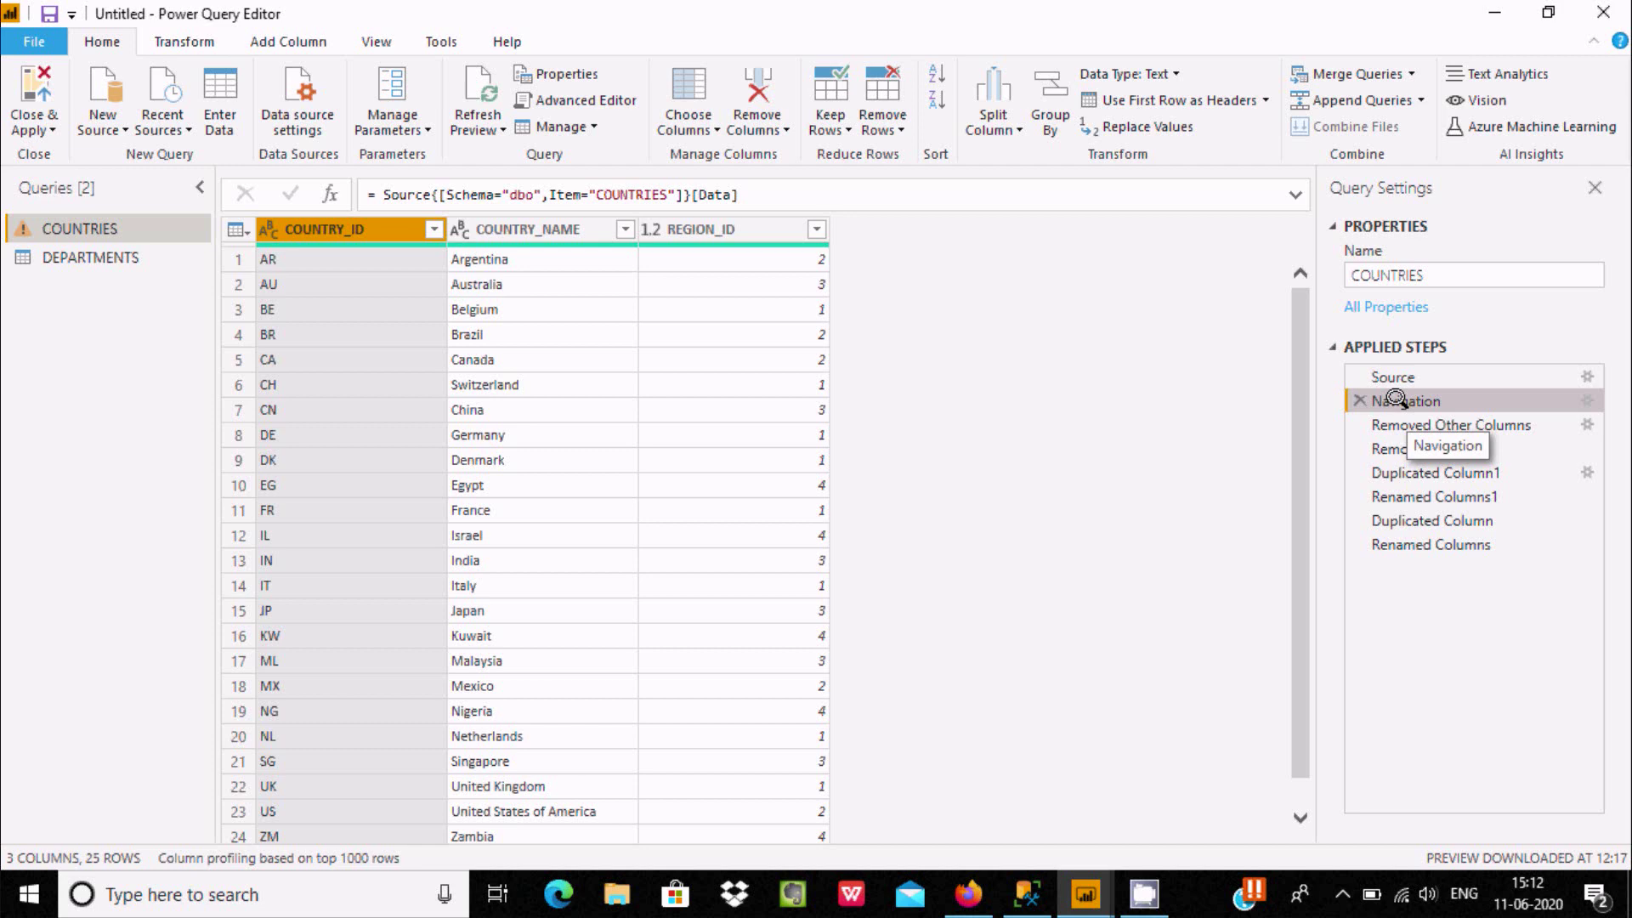
right_click(742, 228)
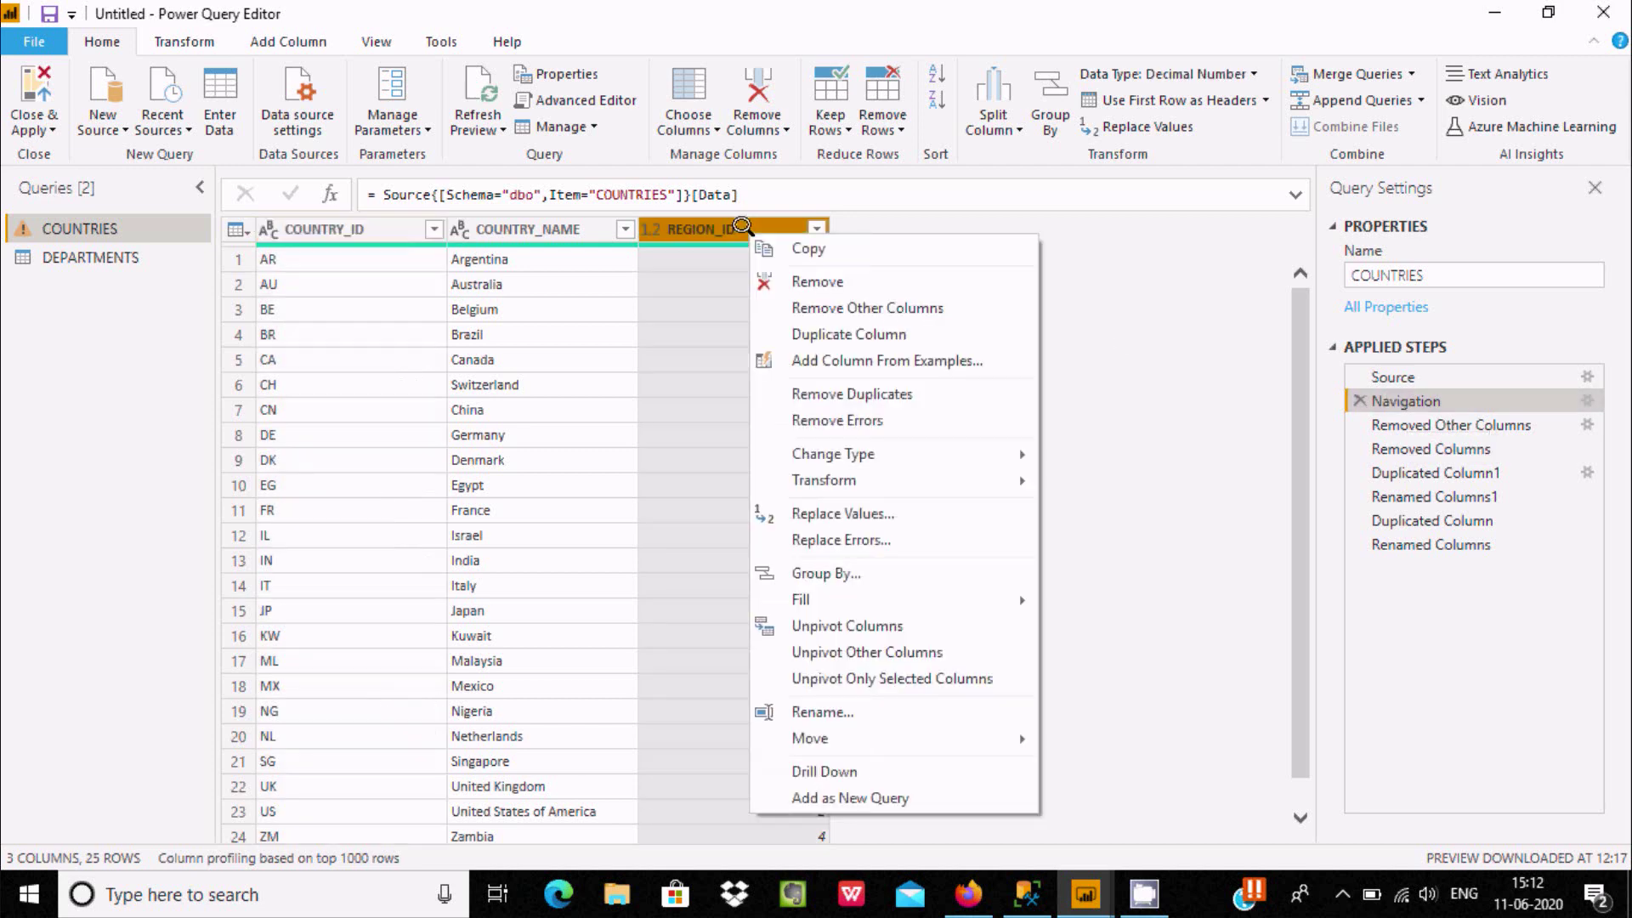
left_click(836, 419)
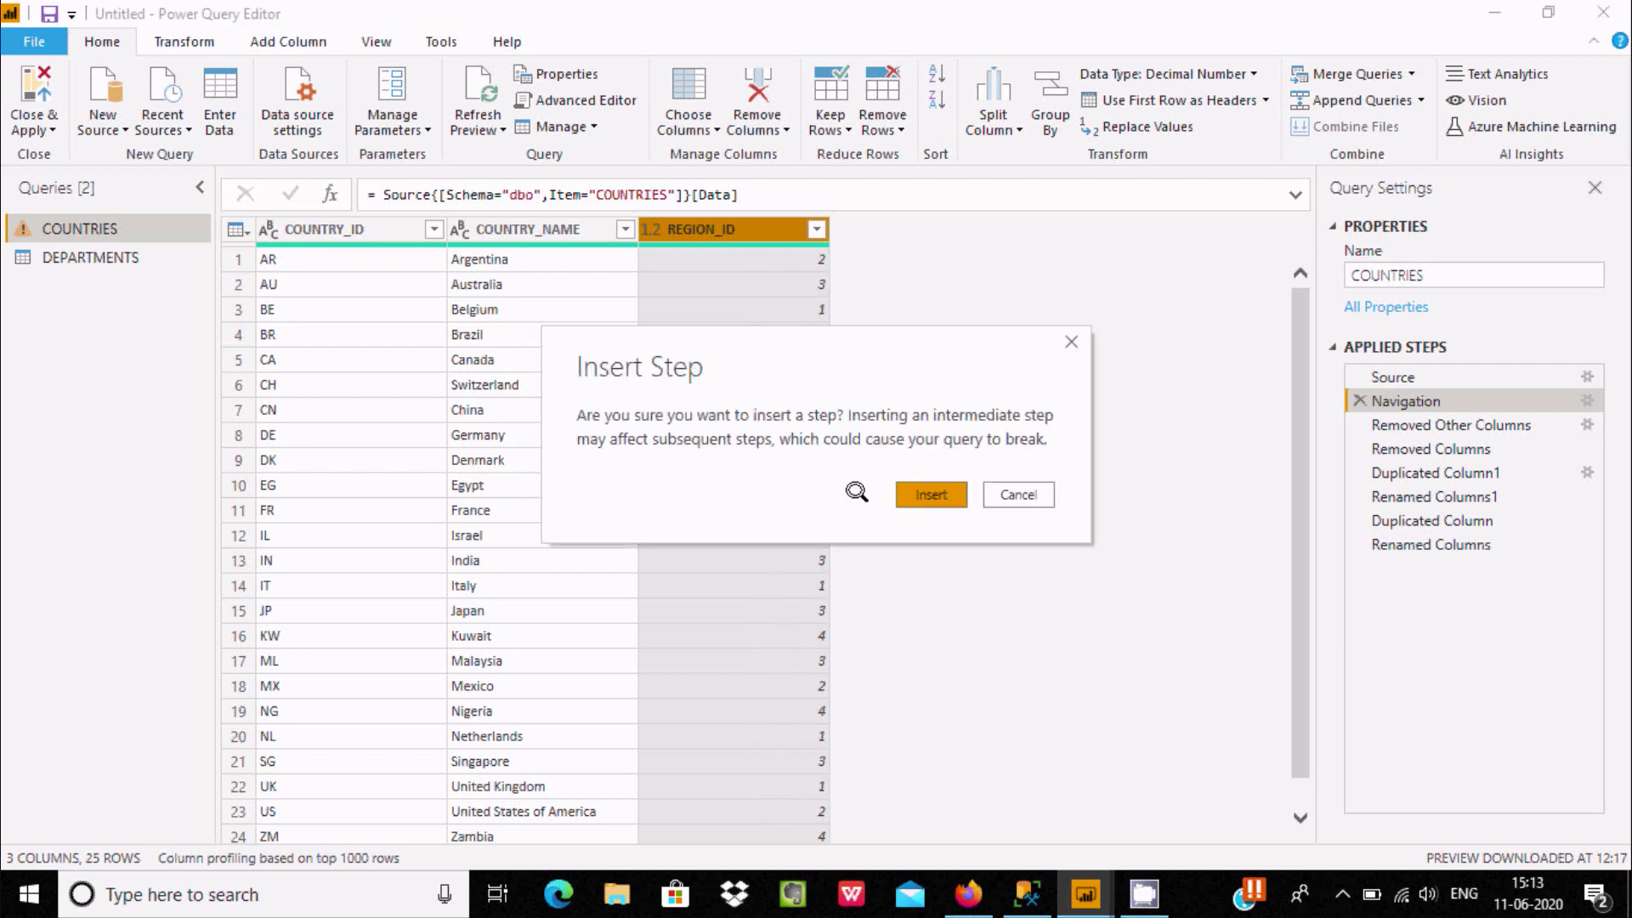
left_click(932, 494)
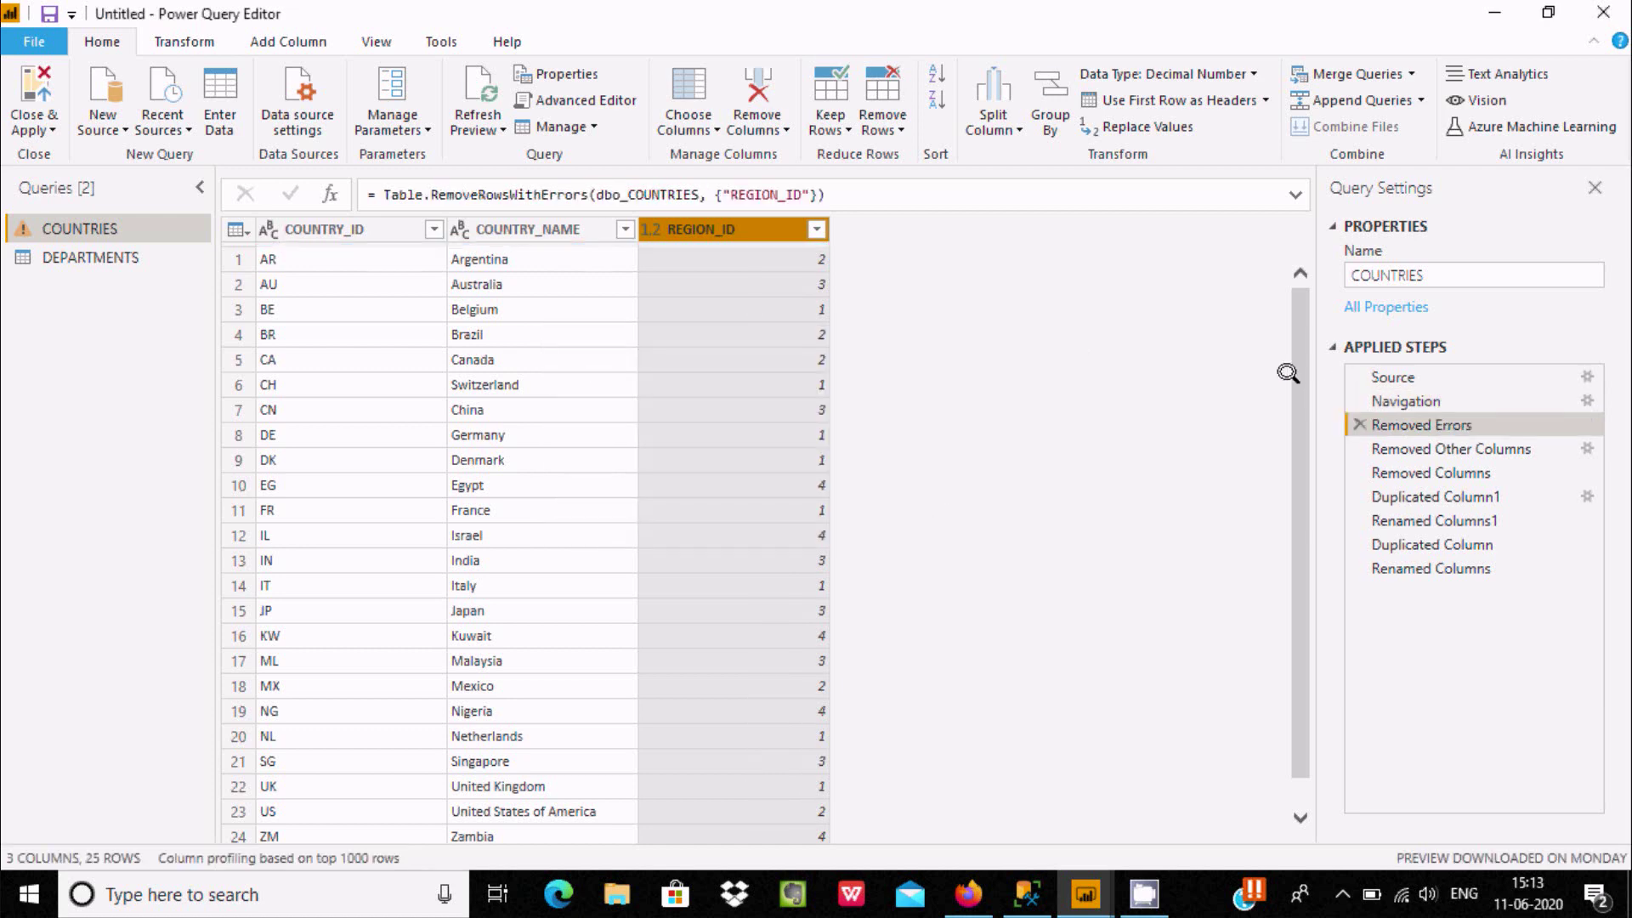
Open the Navigation step's settings and cancel without changes
left_click_drag(1288, 373, 1295, 437)
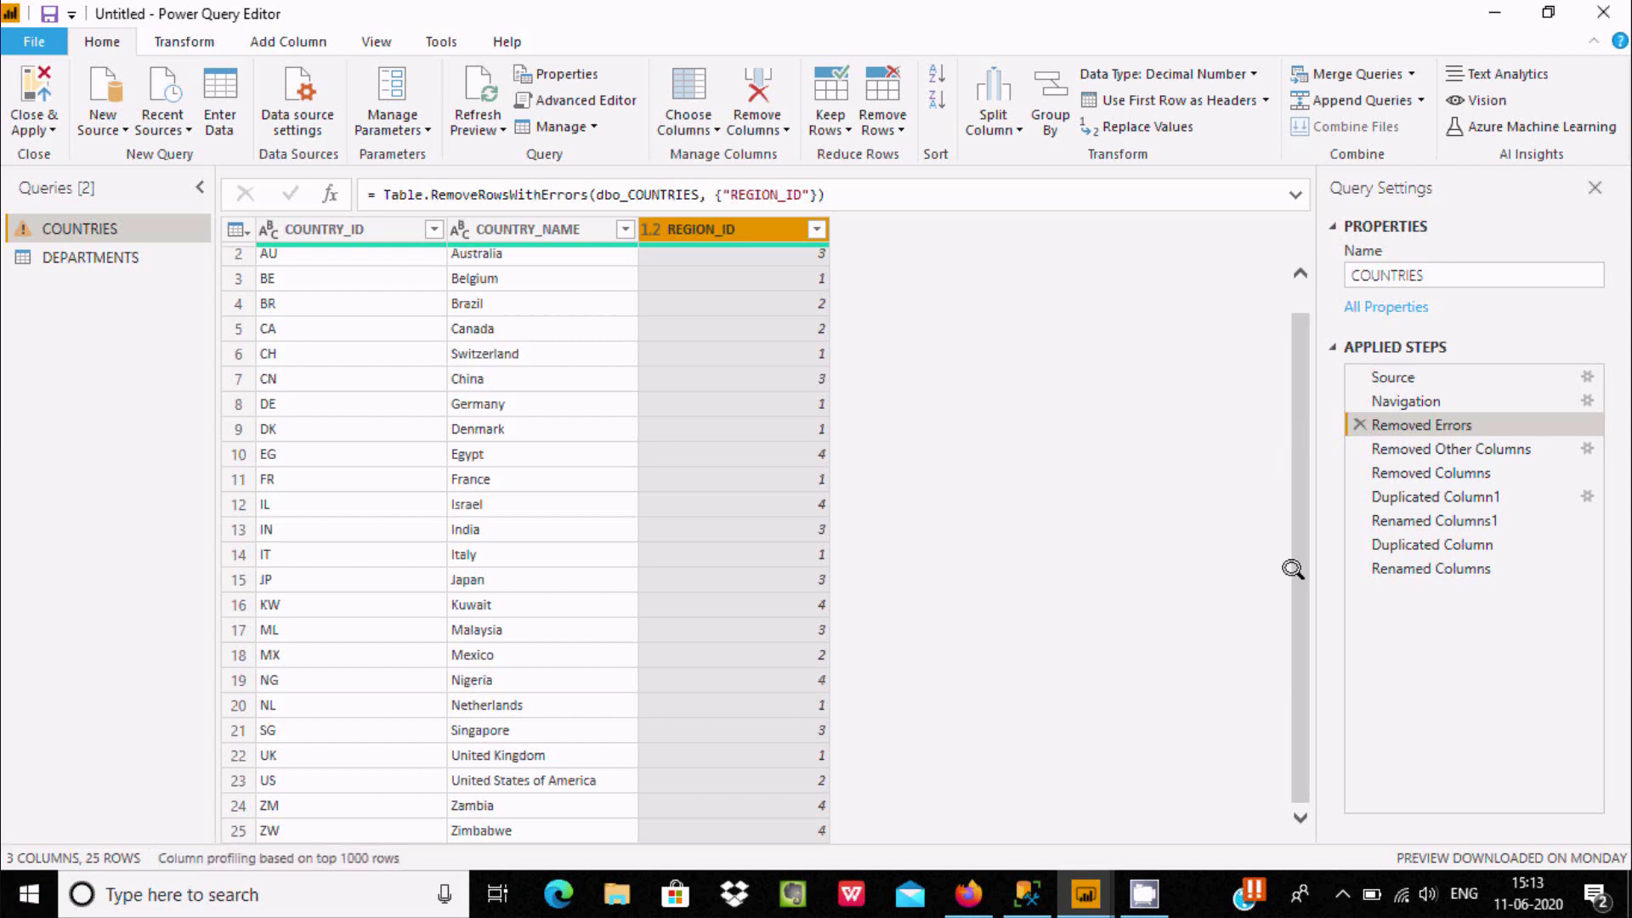
left_click(1401, 401)
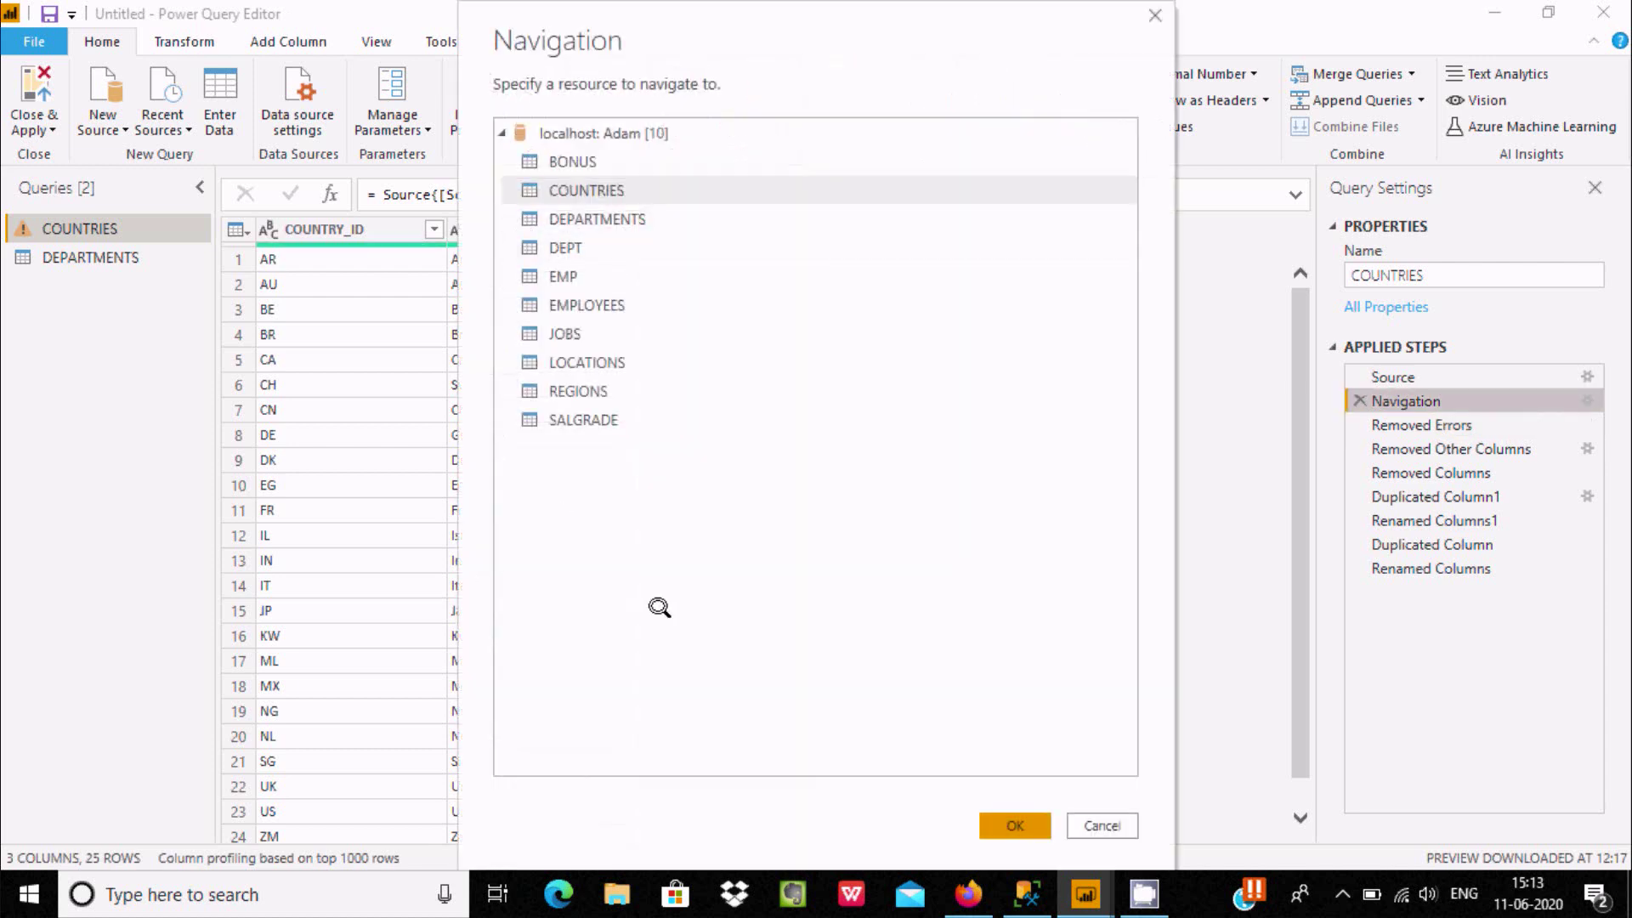
left_click(1102, 823)
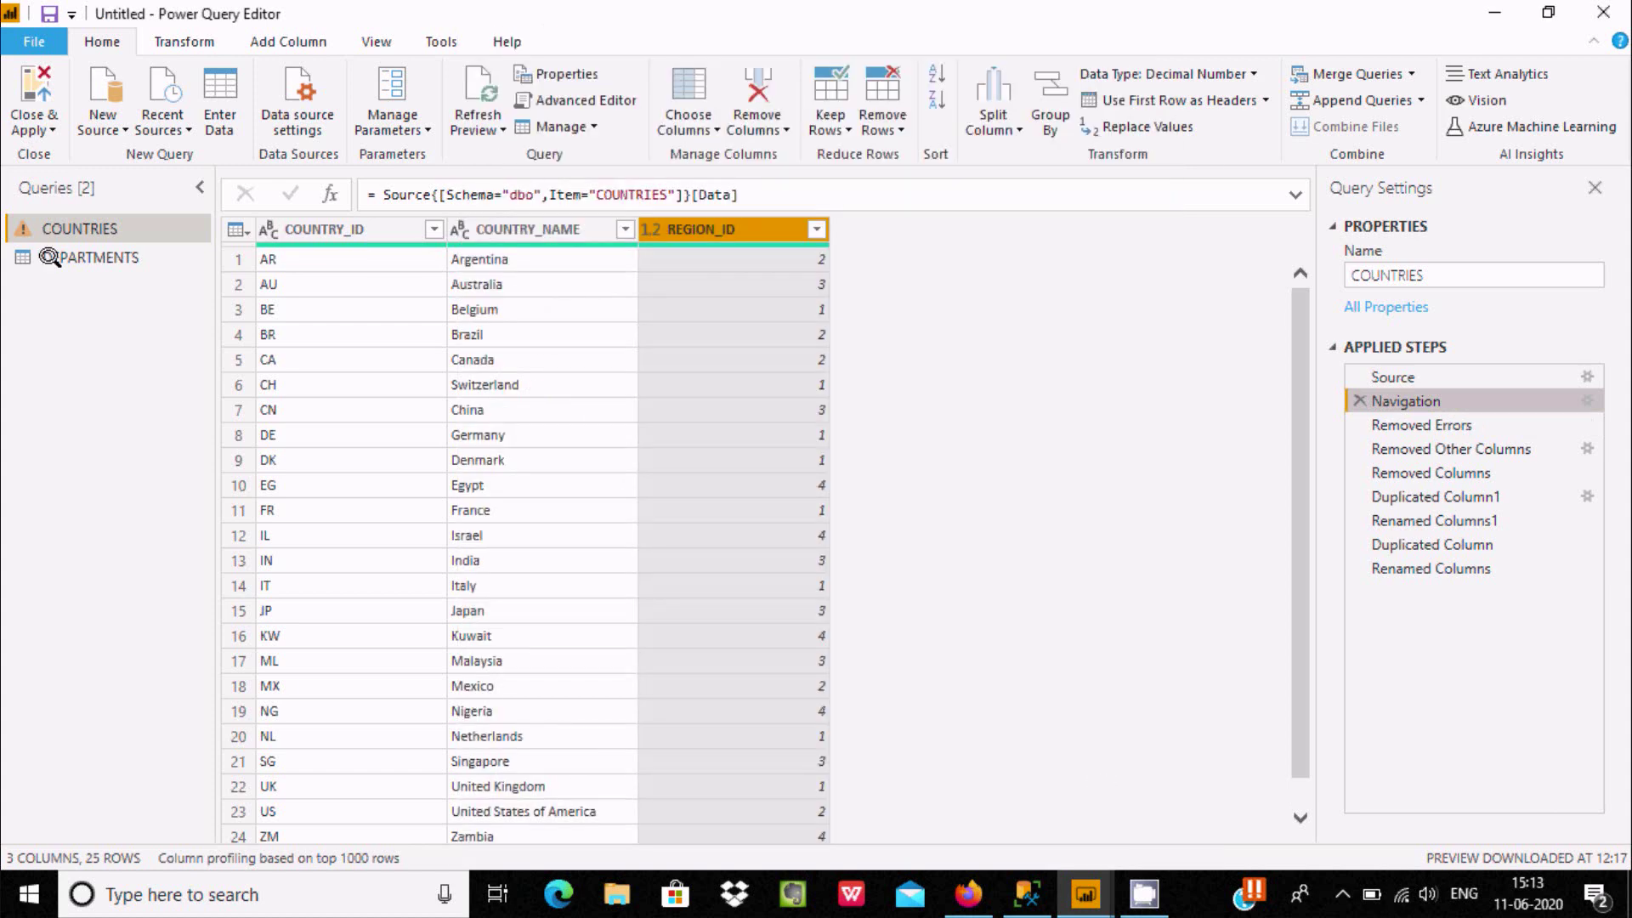
Switch to DEPARTMENTS and inspect values like MANAGER_ID 201, Accounting, Shipping and LOCATION_ID 1700
left_click(51, 255)
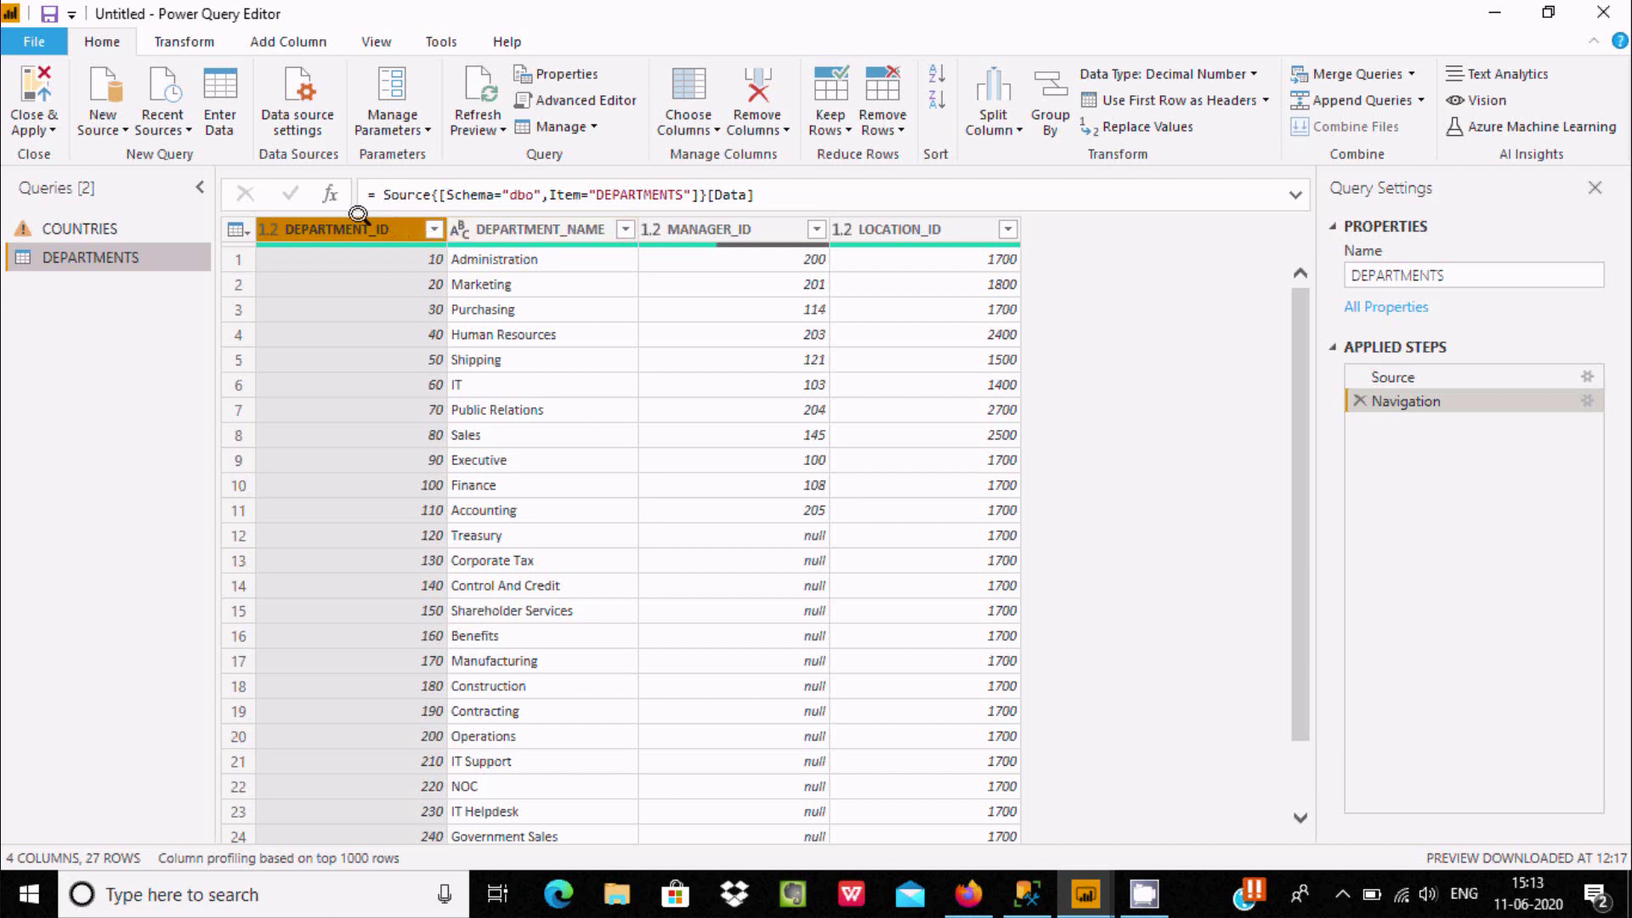
right_click(358, 214)
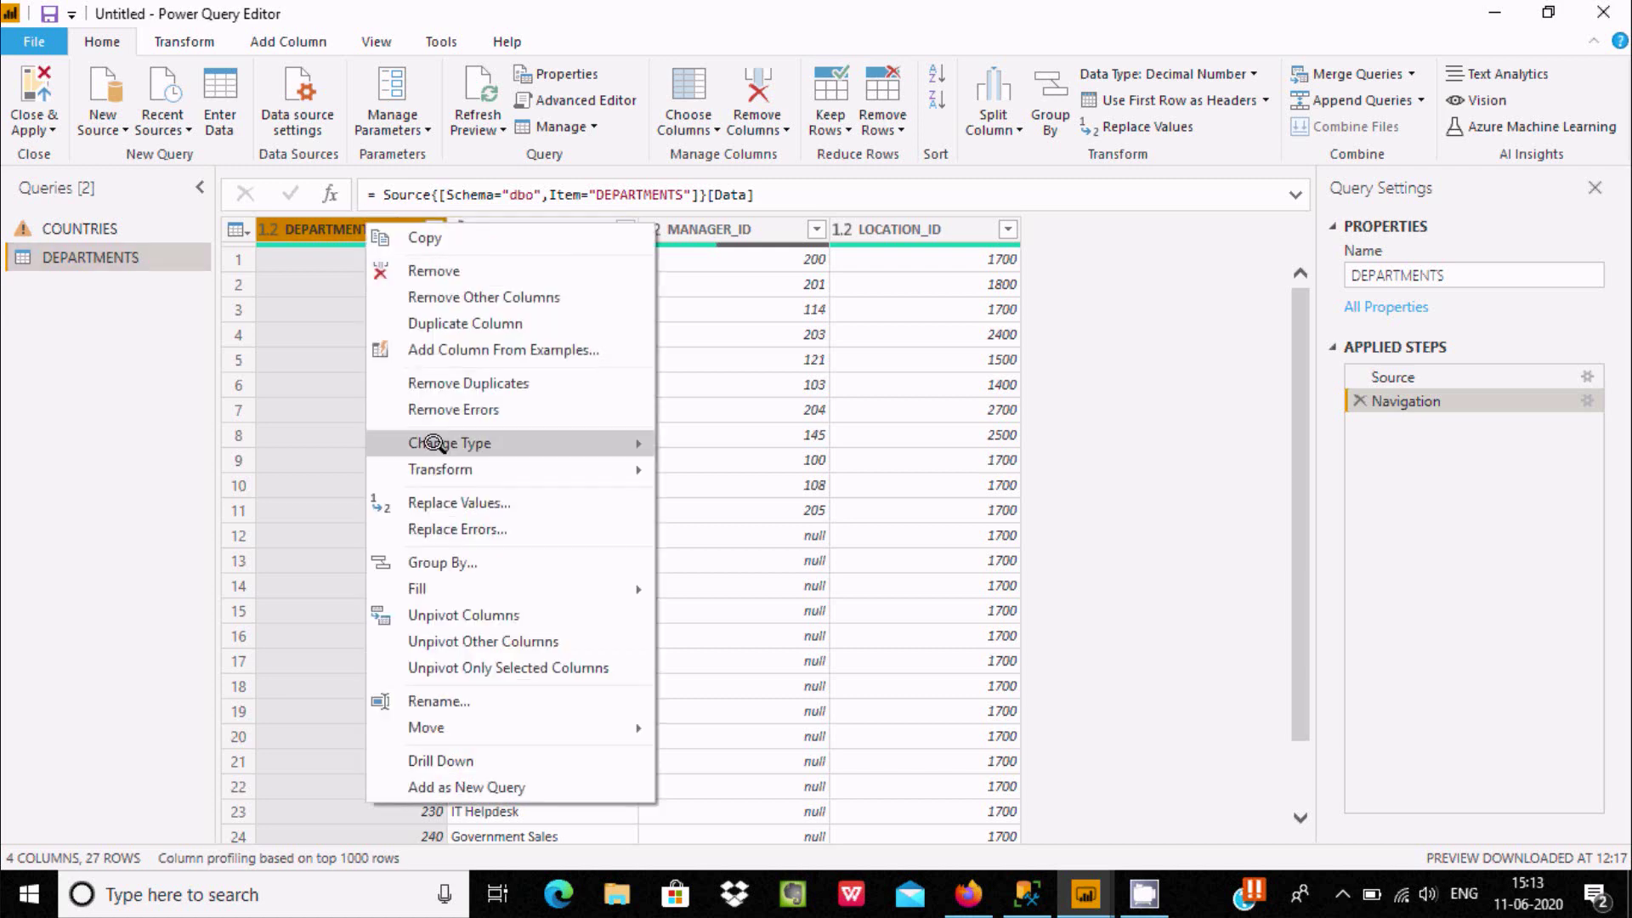
left_click(699, 289)
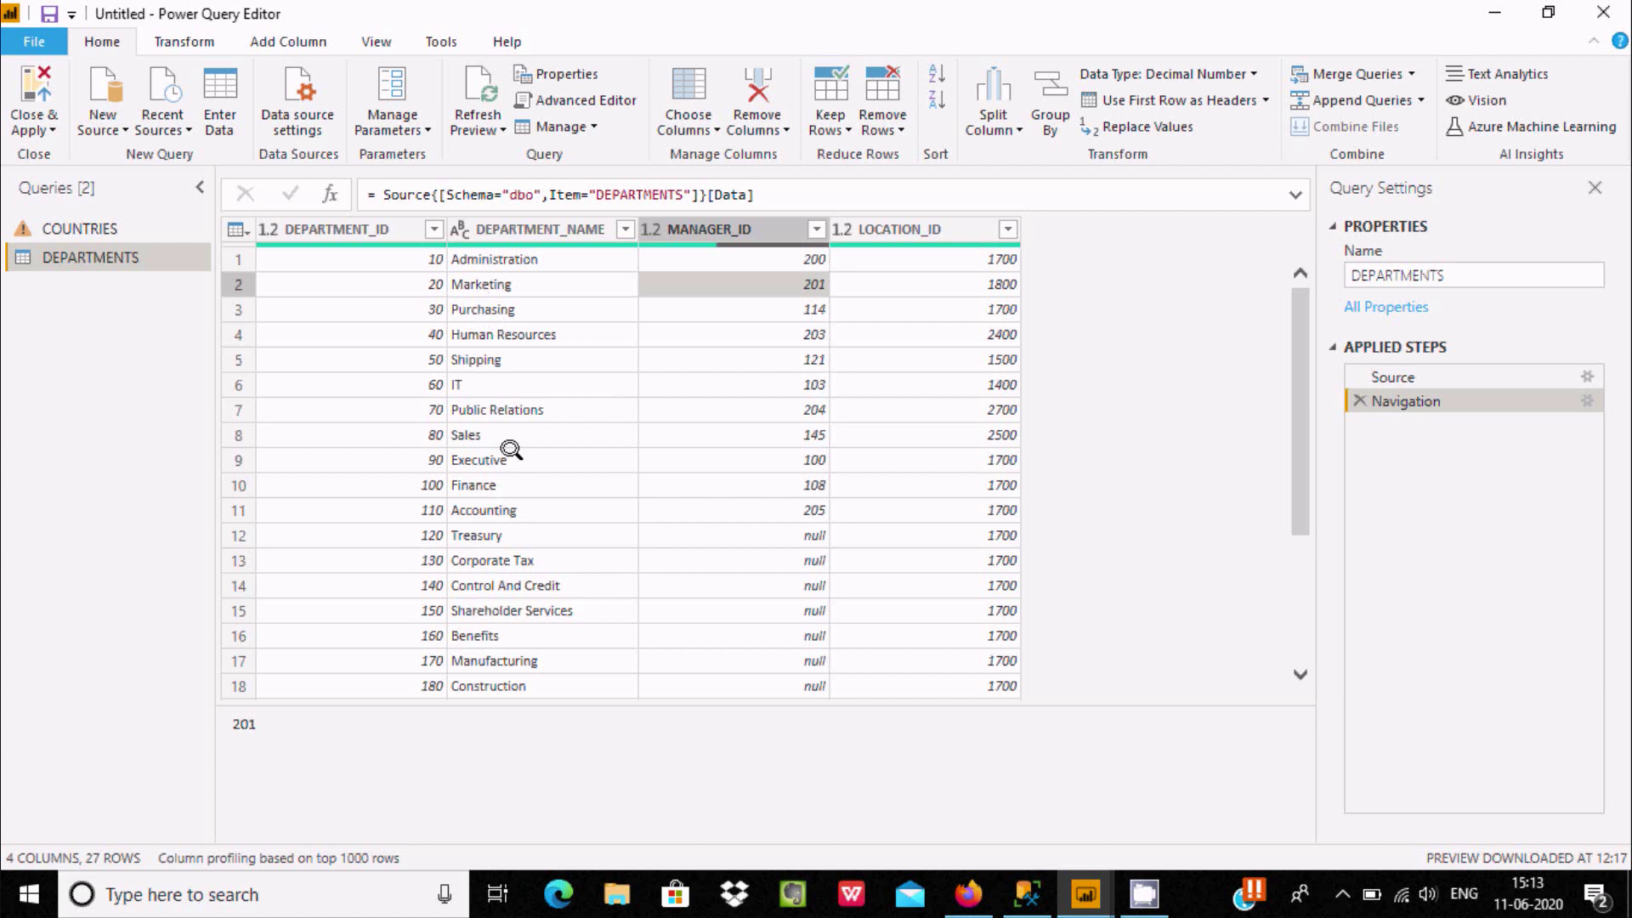
left_click(506, 508)
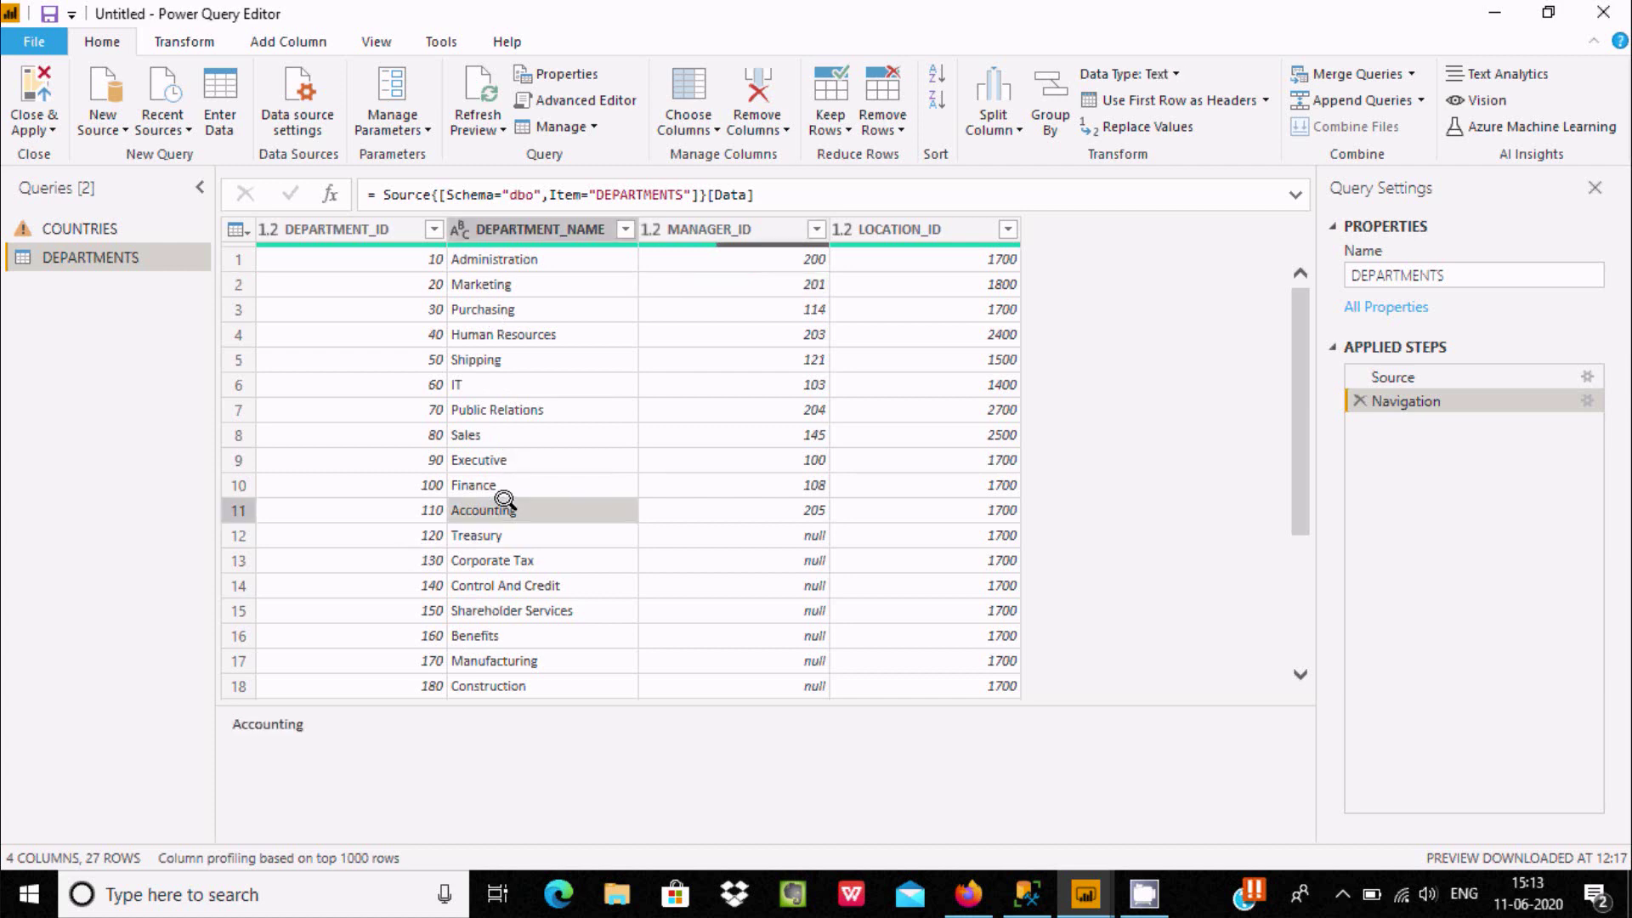
left_click(477, 357)
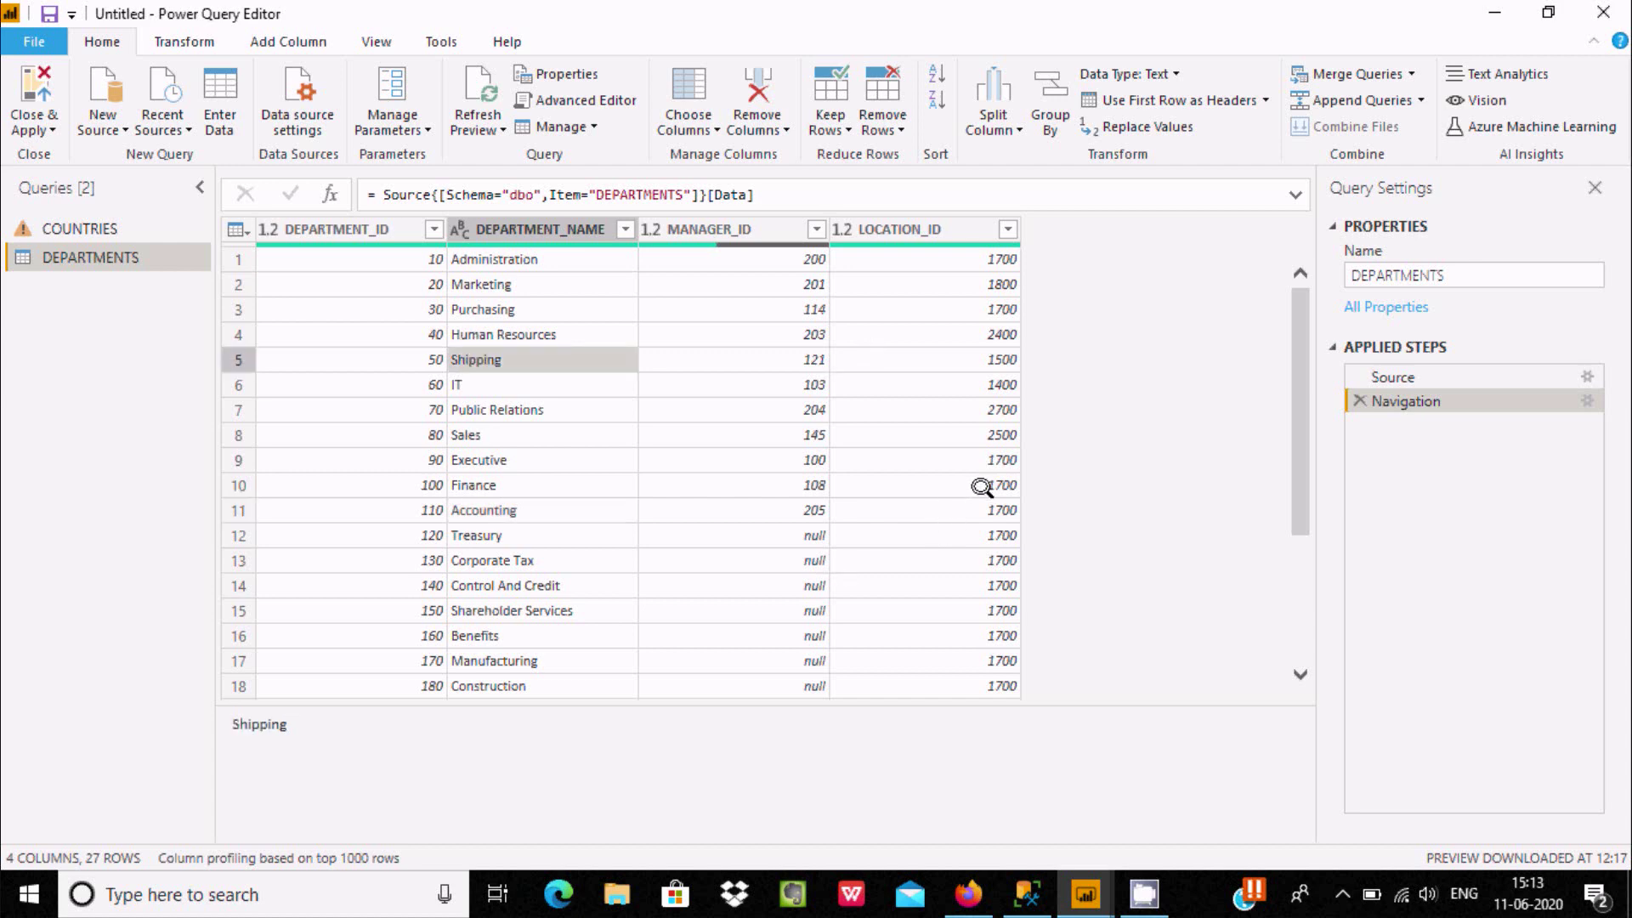
left_click(1005, 458)
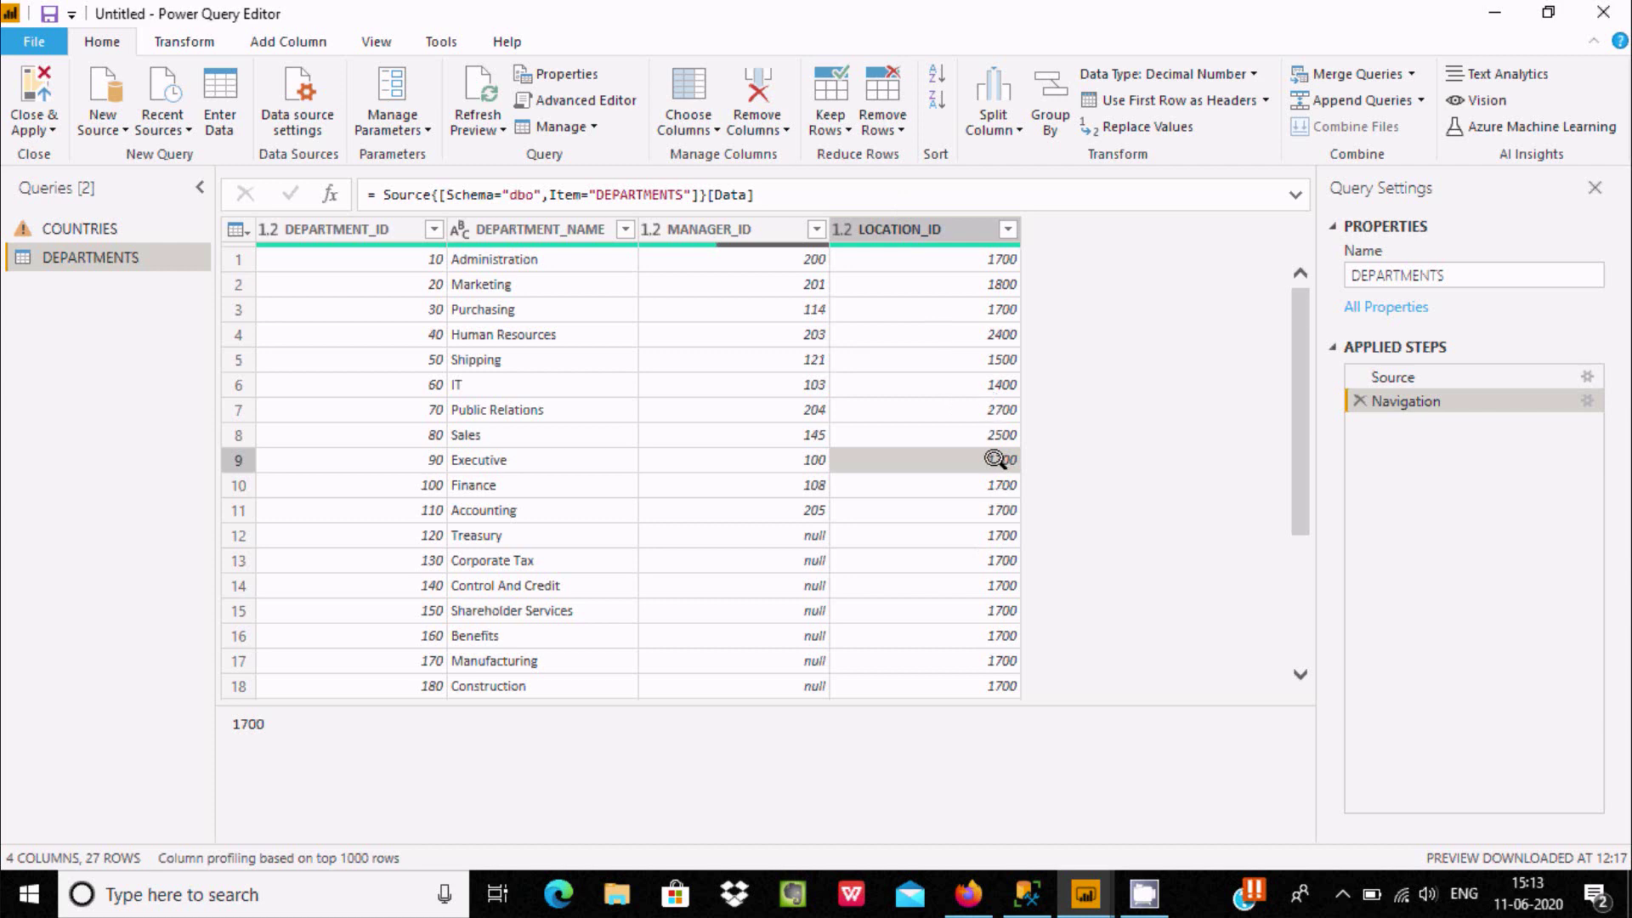
Remove duplicate rows on DEPARTMENTS' LOCATION_ID column, leaving 7 of 27 rows
right_click(929, 228)
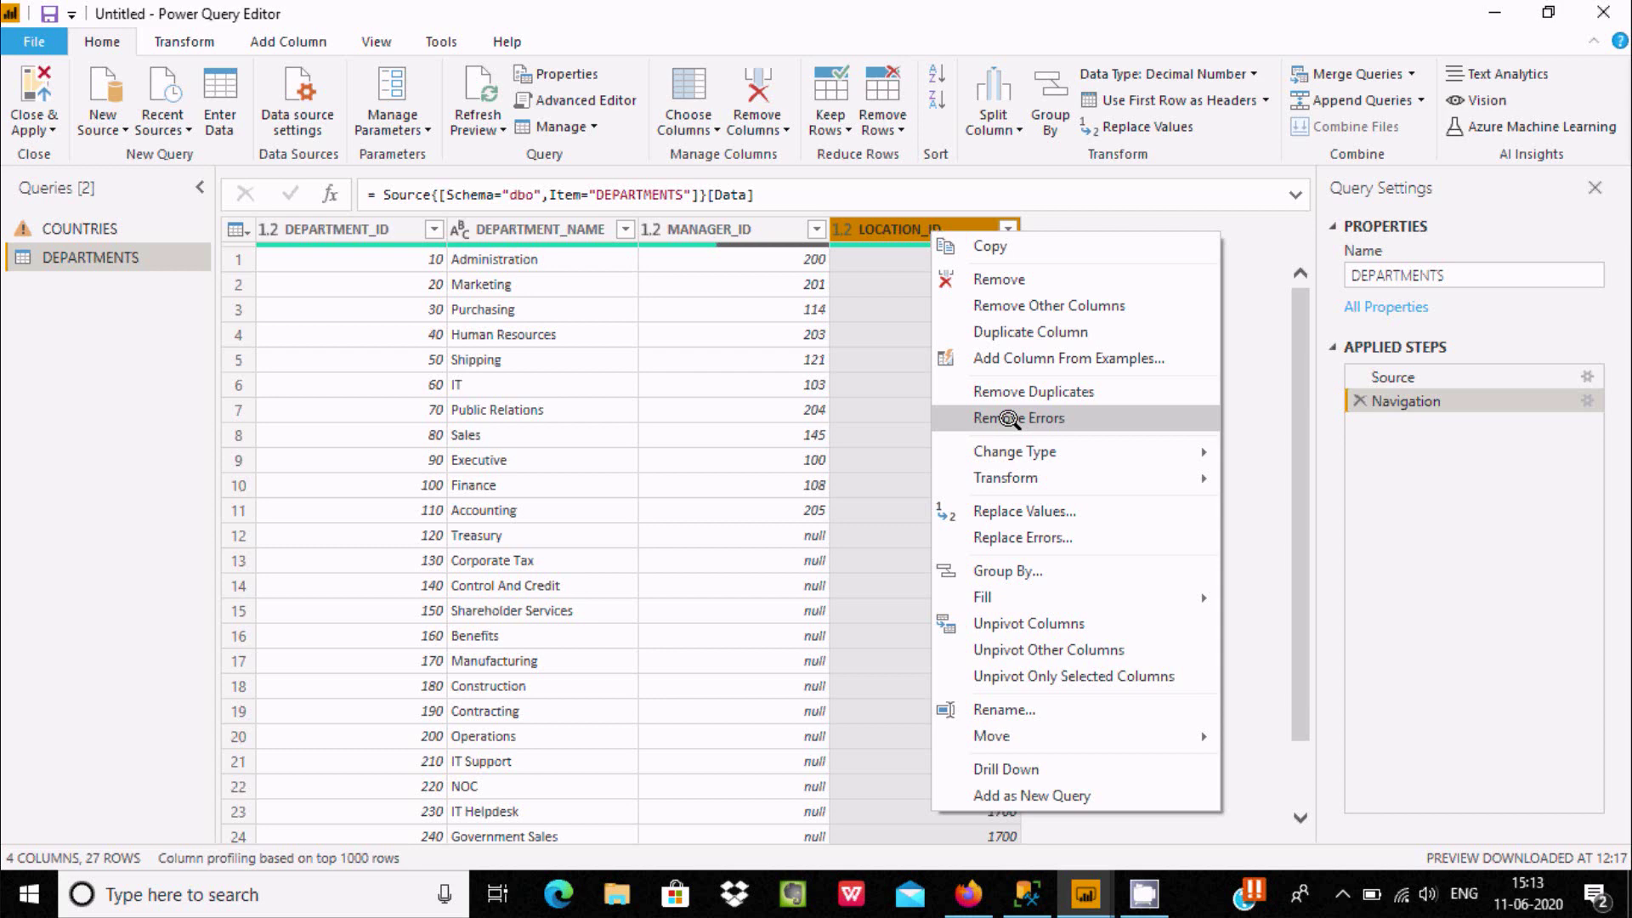
left_click(999, 391)
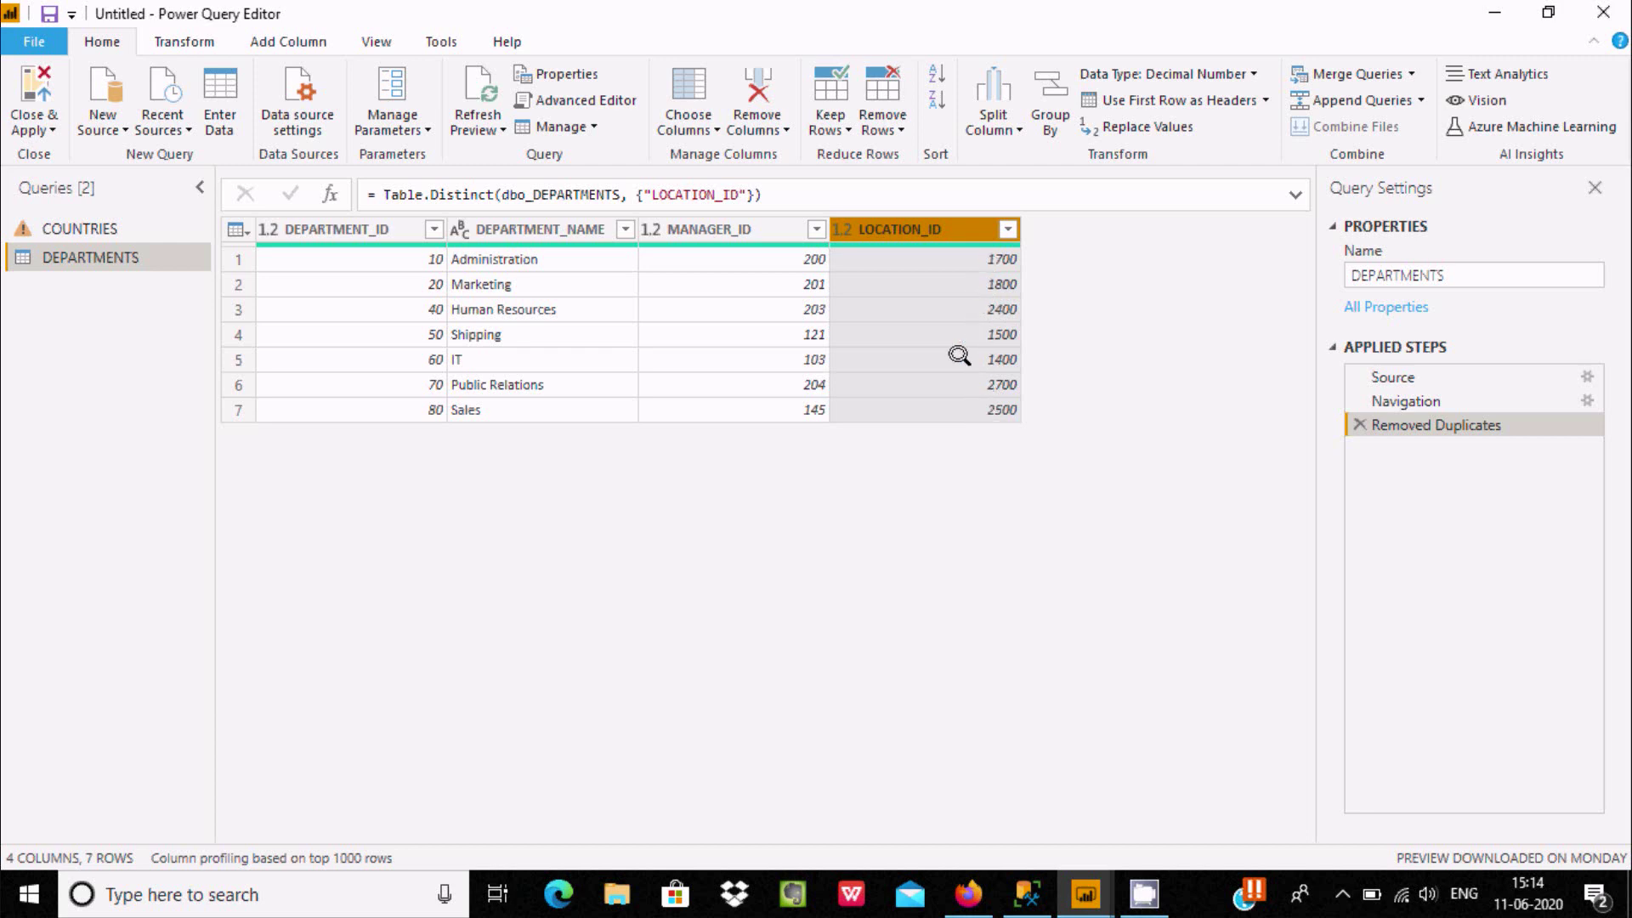
Preview DEPARTMENTS at its Navigation step to see all 27 rows again
left_click(1394, 399)
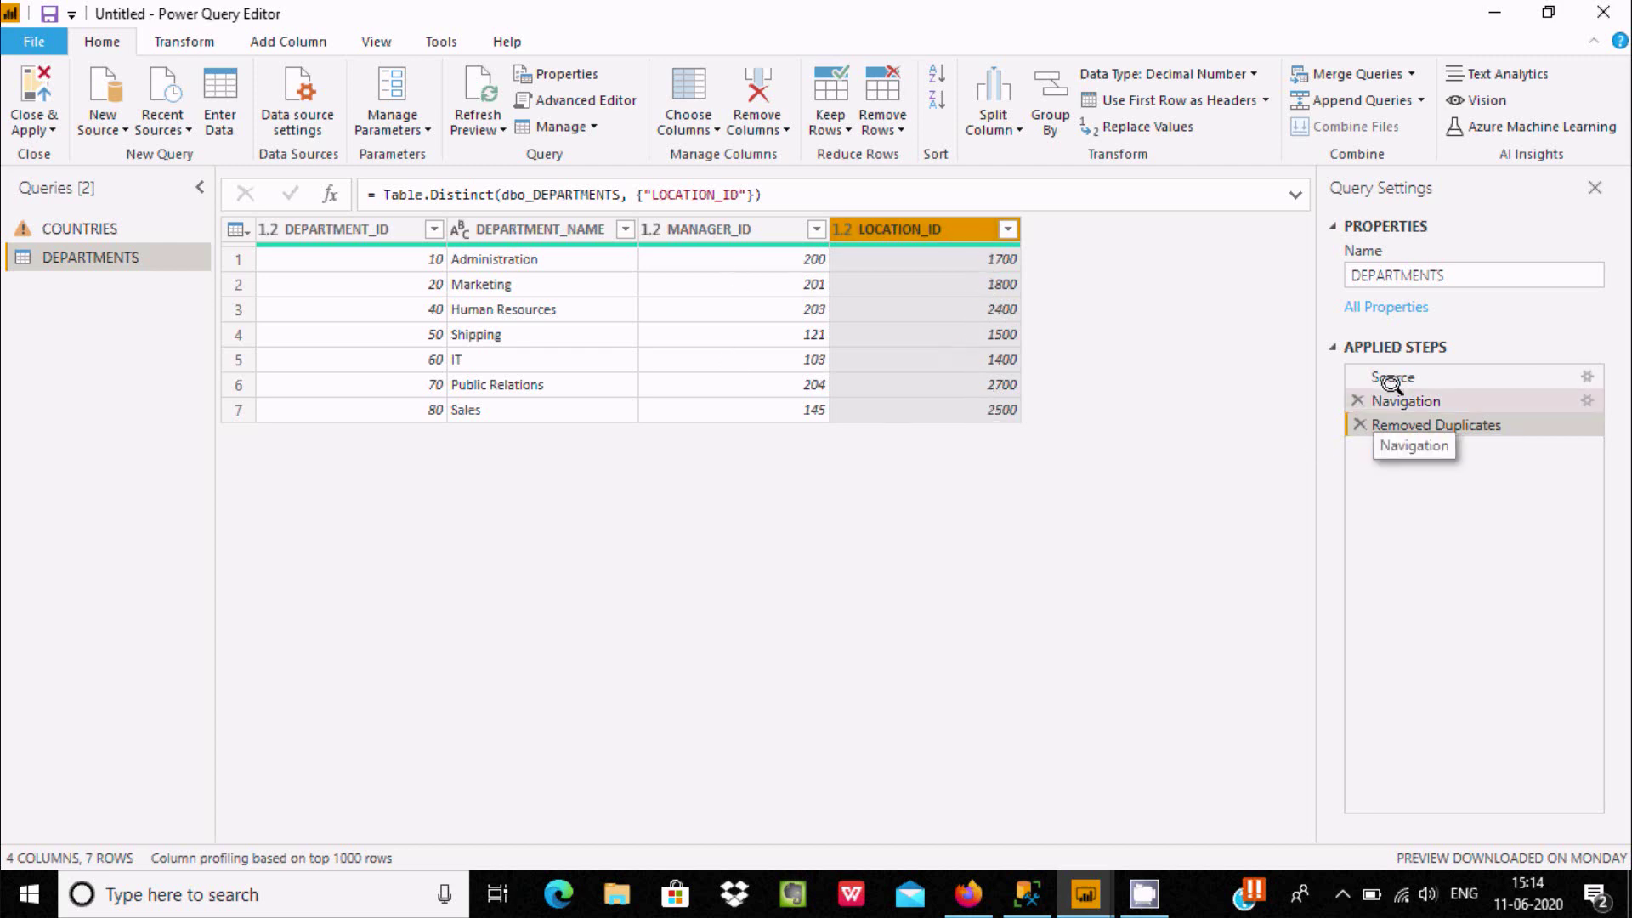
right_click(895, 218)
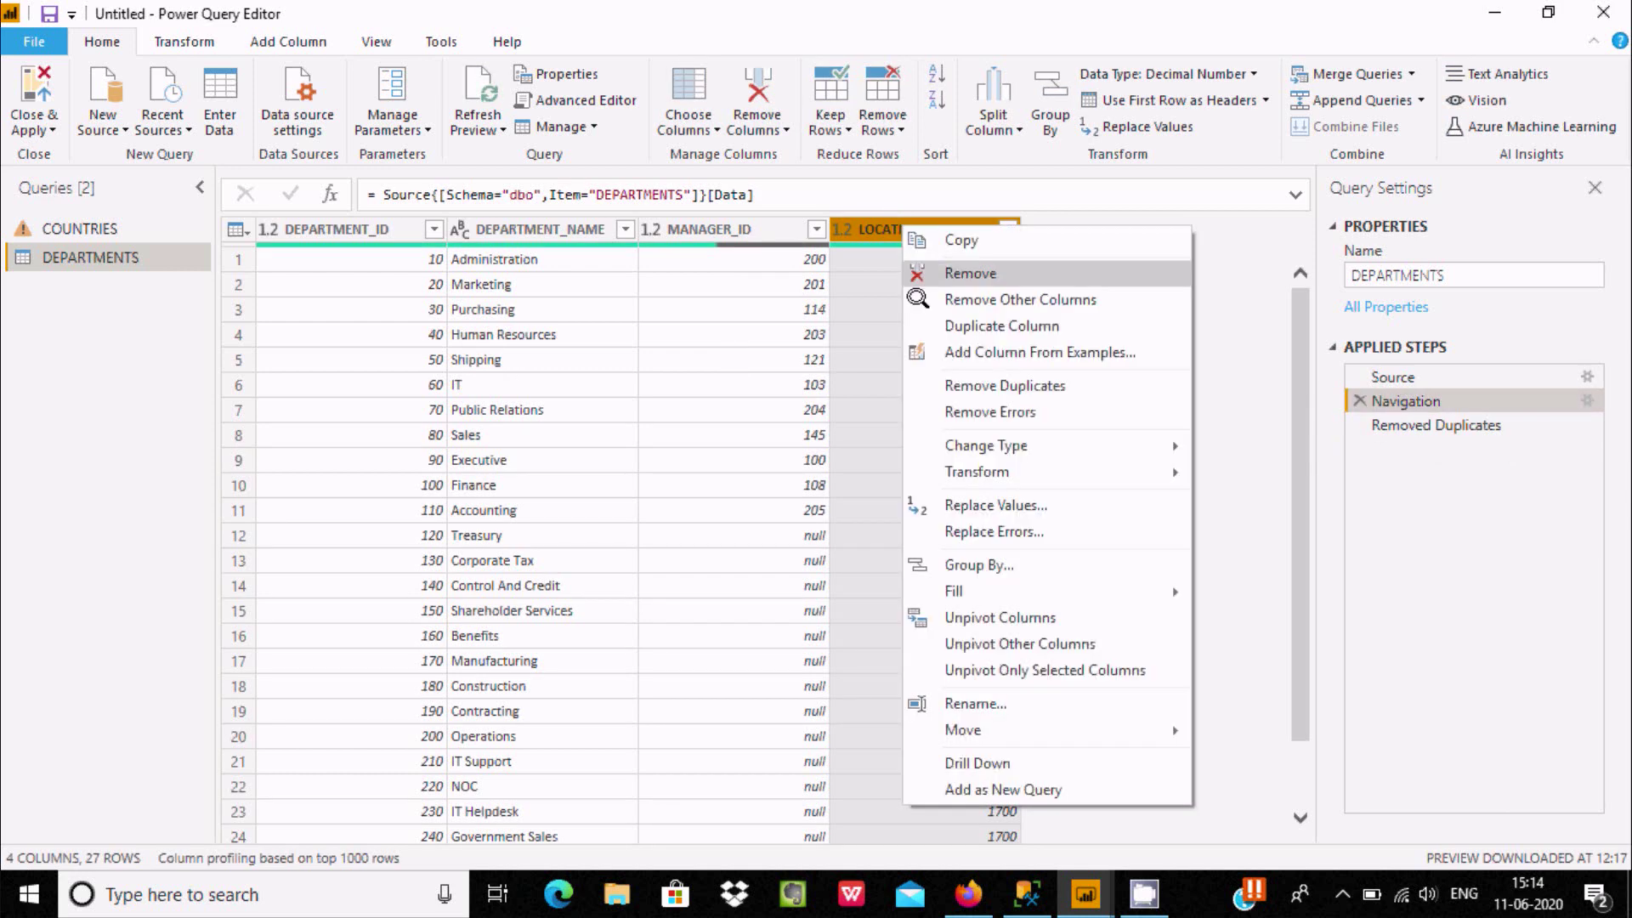